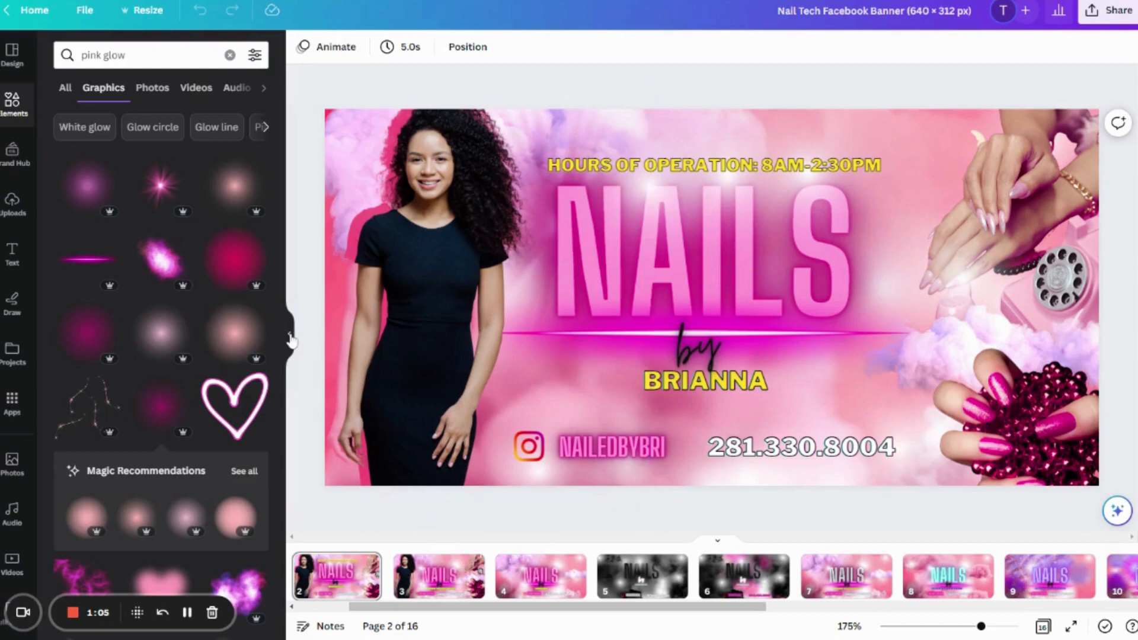
Hide the elements panel and open the black-and-grey banner on page 5 from the grid view of all pages
left_click(290, 335)
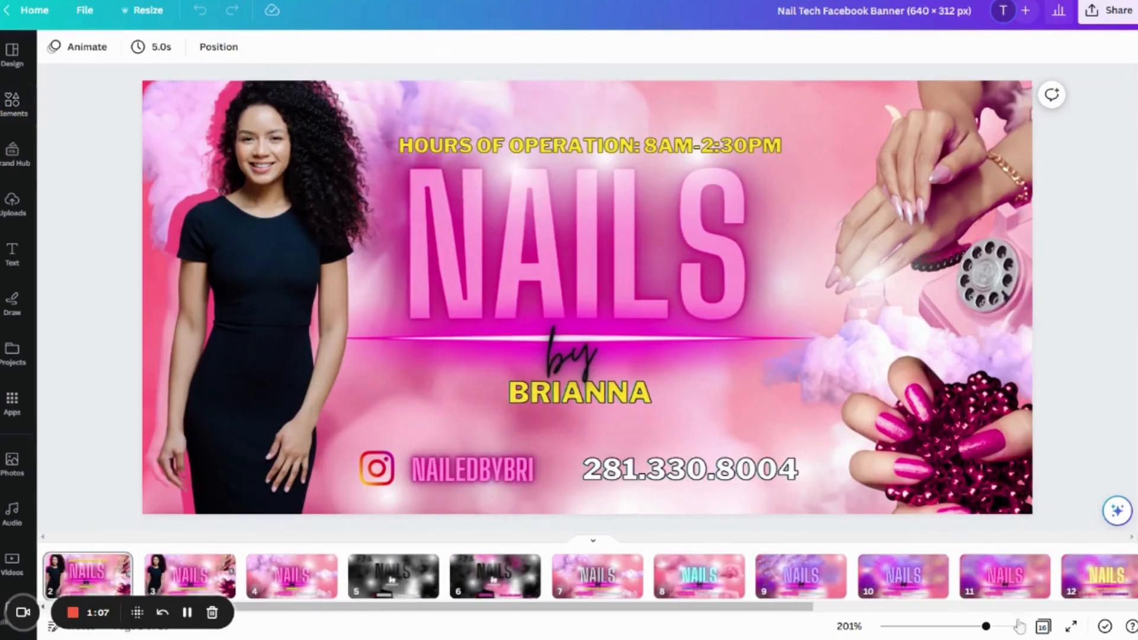
left_click(1042, 627)
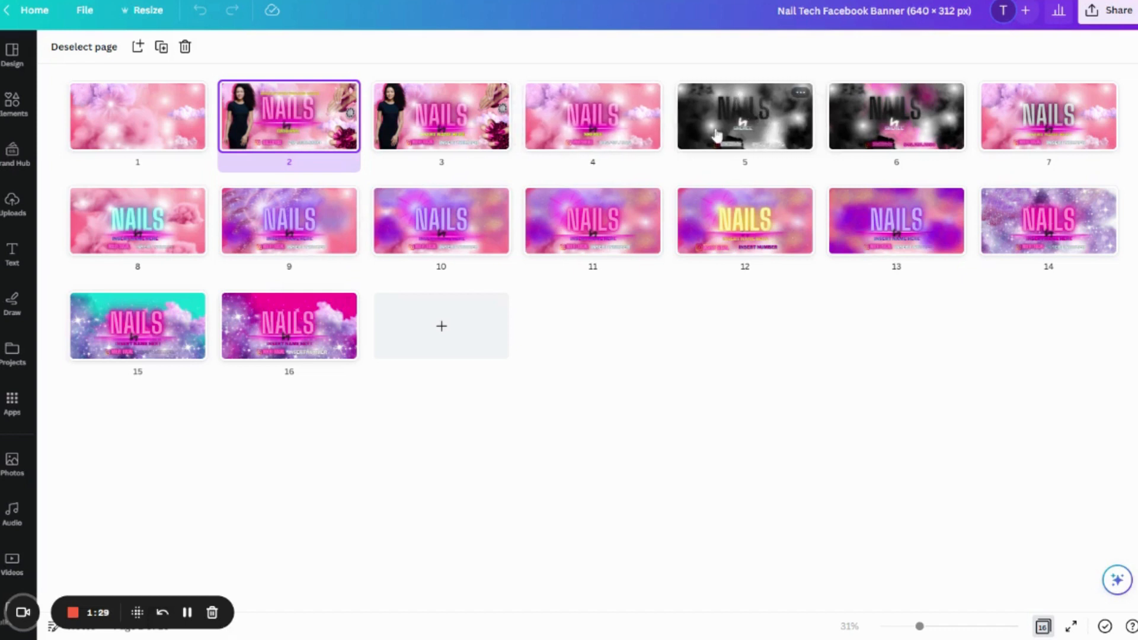
left_click(769, 124)
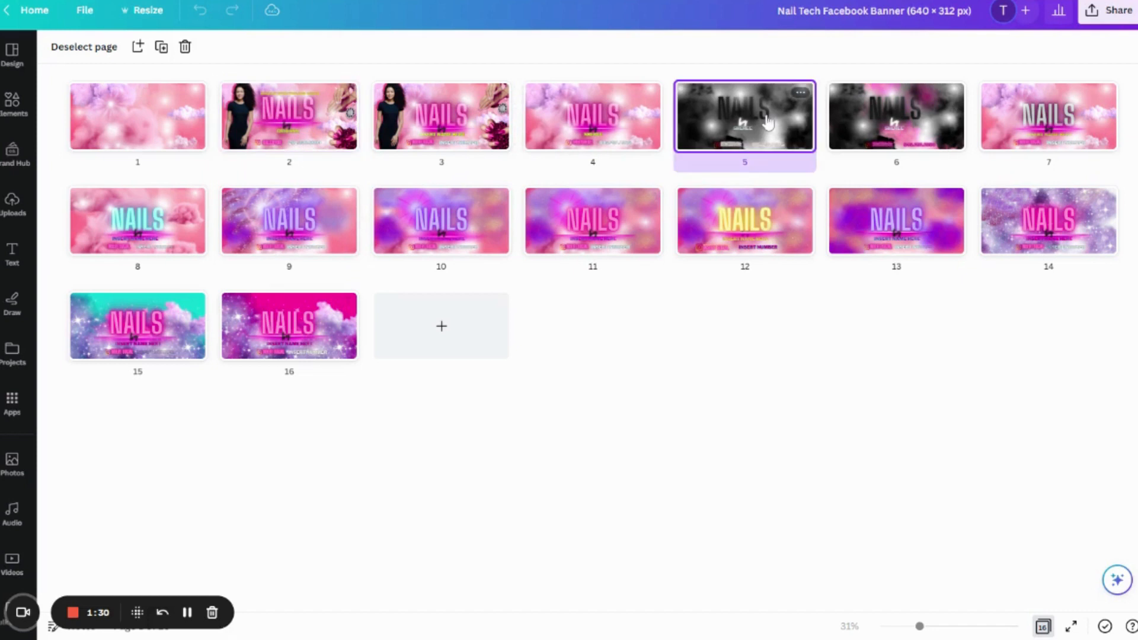
double_click(809, 124)
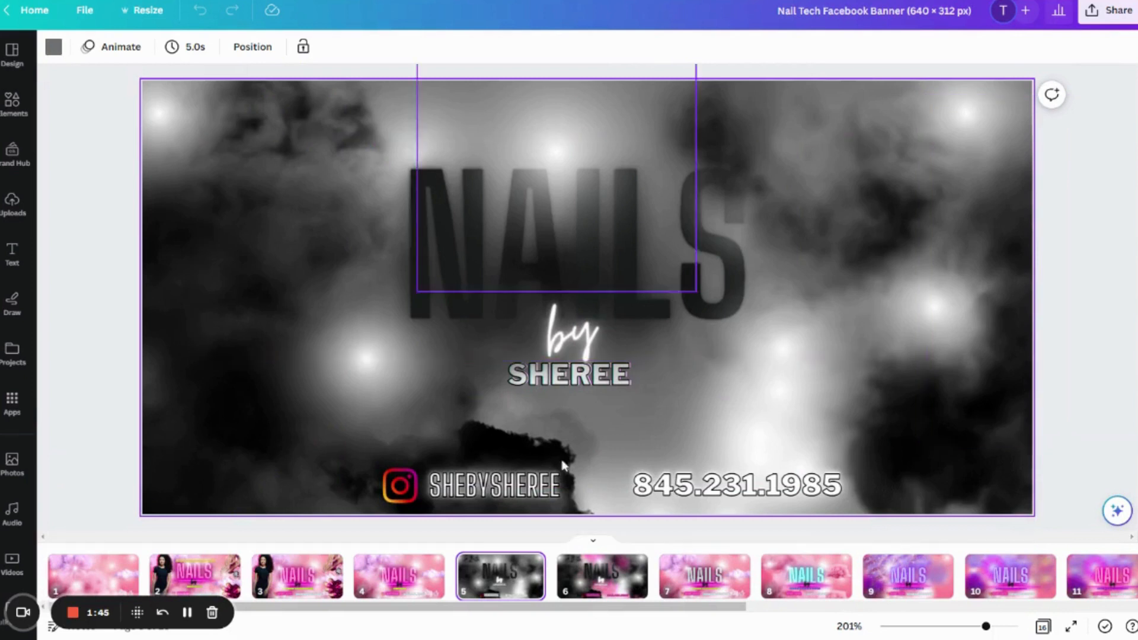
Compare the black-and-grey banner on page 5 with the pink-tinted version on page 6
left_click(629, 588)
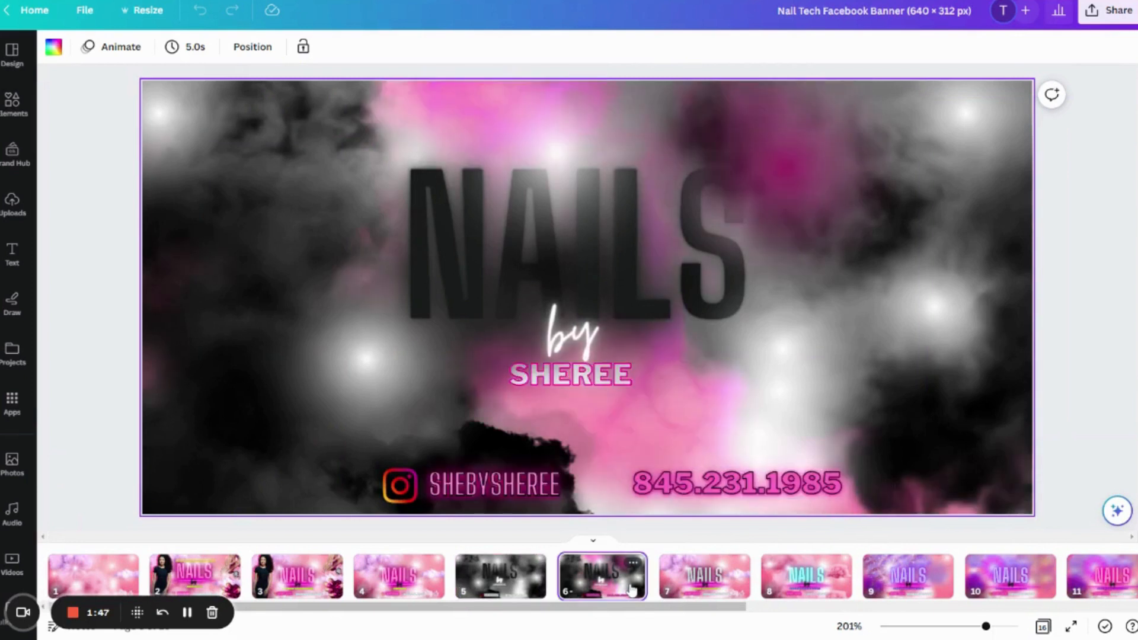
left_click(510, 589)
left_click(612, 584)
left_click(494, 585)
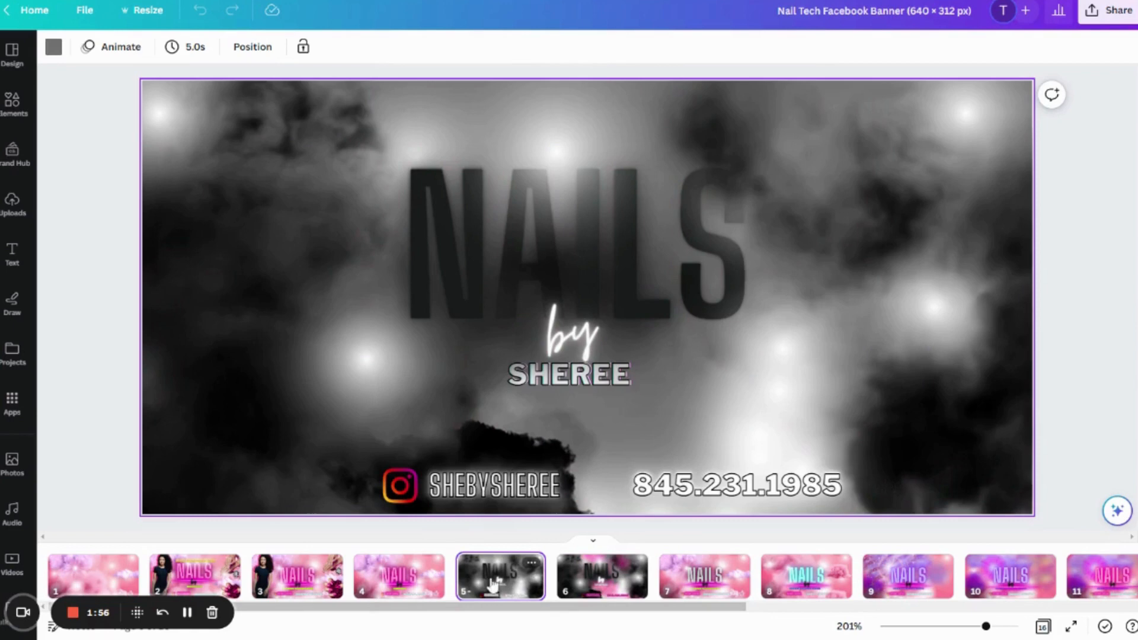
left_click(391, 582)
left_click(507, 572)
left_click(596, 573)
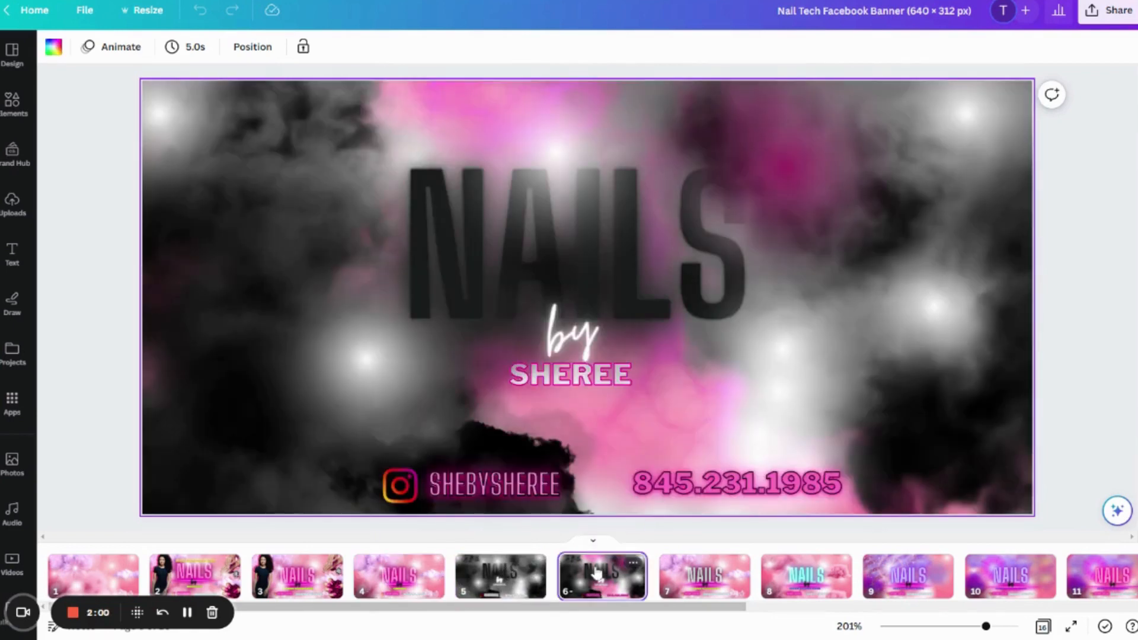
left_click(507, 576)
left_click(586, 587)
left_click(510, 586)
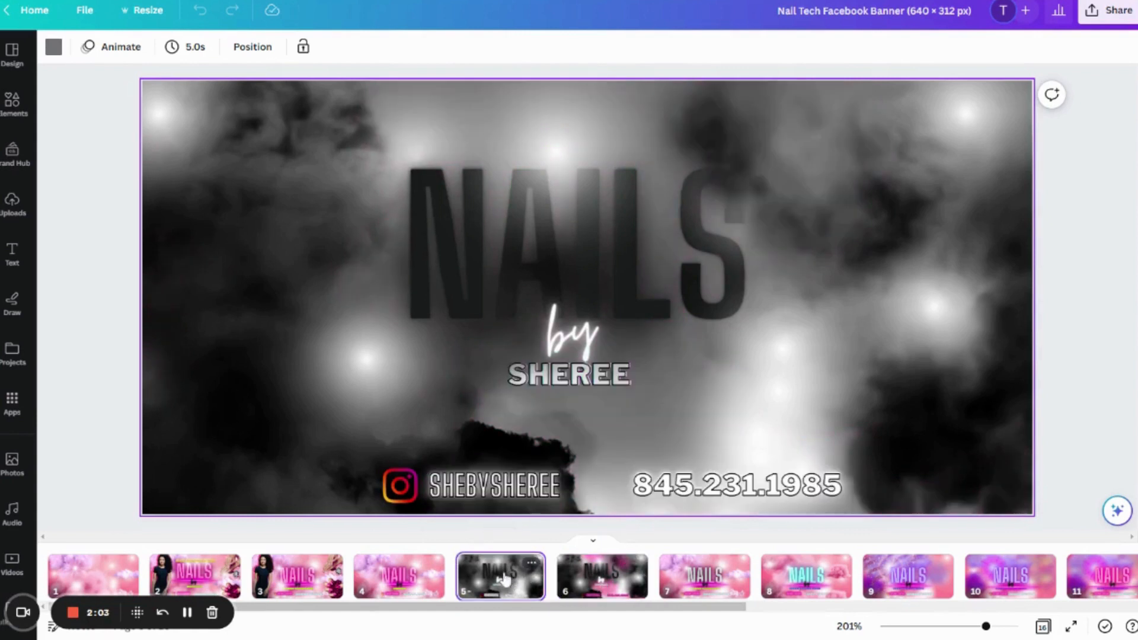
Return to the grid view of all pages and open the background-only design on page 1 for viewing
left_click(1042, 626)
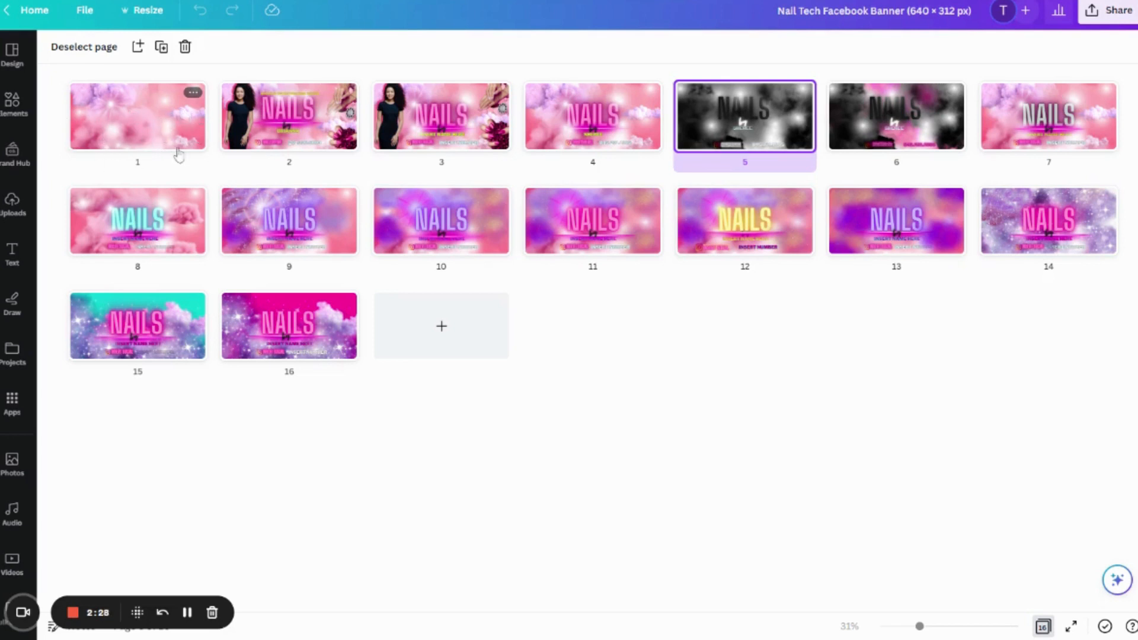
left_click(140, 132)
double_click(140, 132)
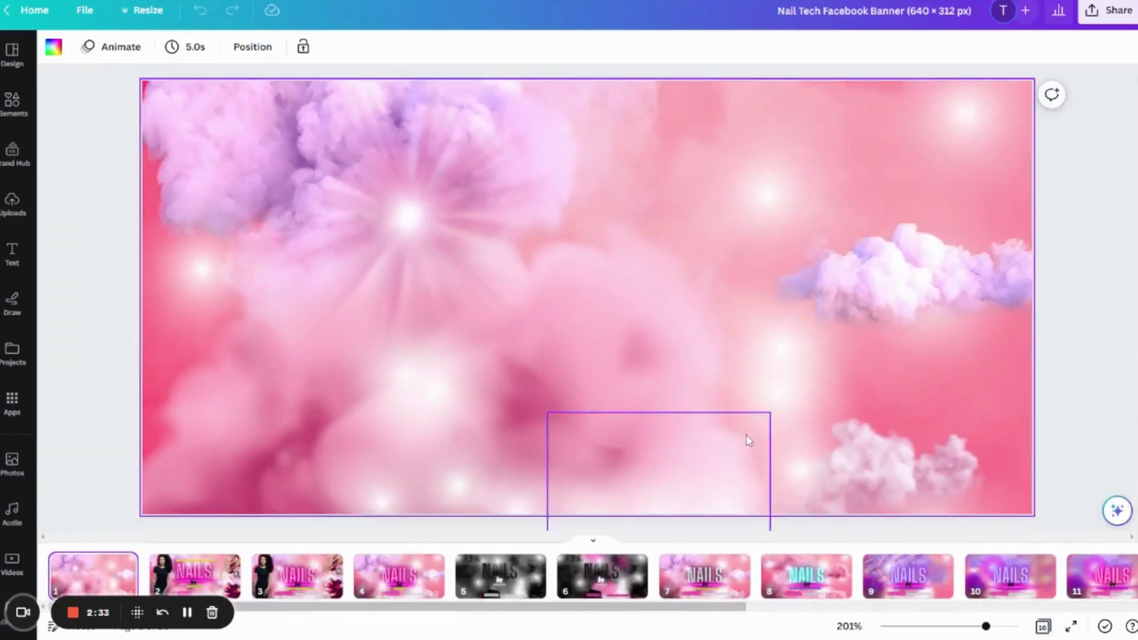
left_click(1042, 627)
left_click(1043, 628)
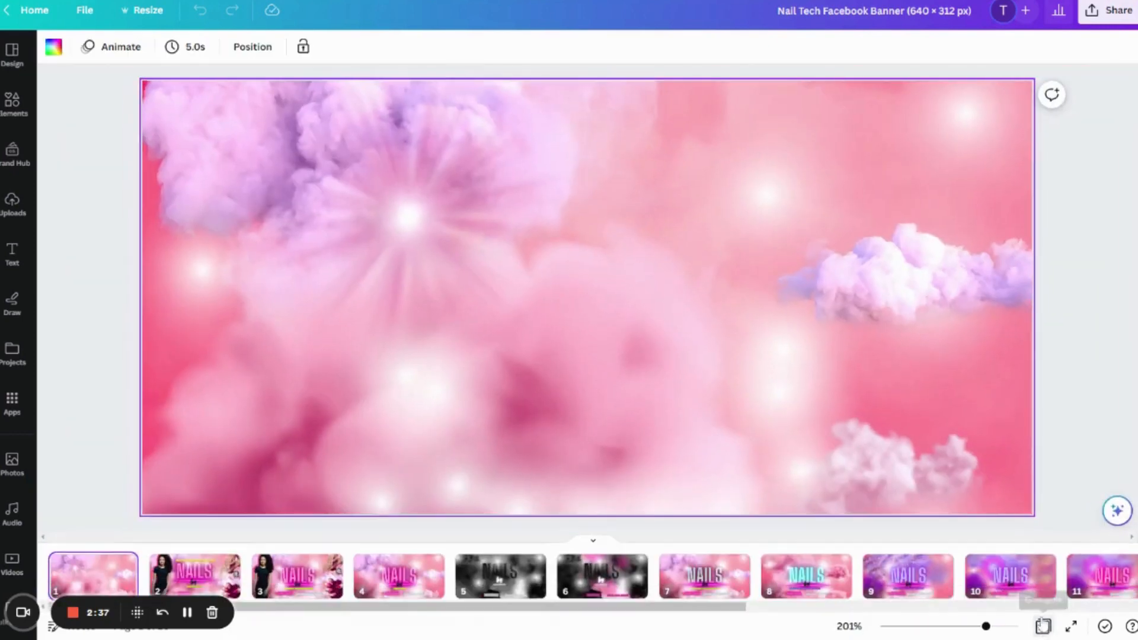
Open page 2 and nudge the woman's photo slightly down and to the right
left_click(195, 573)
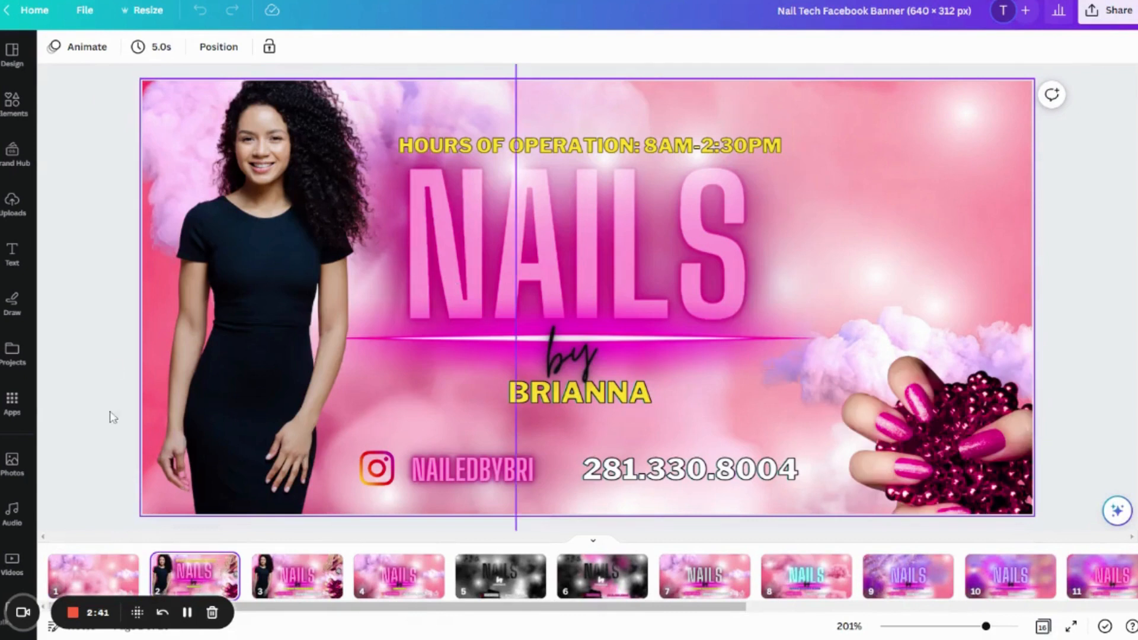
mouse_move(257, 323)
left_mouse_down()
mouse_move(284, 328)
mouse_move(274, 310)
mouse_move(264, 316)
left_mouse_up()
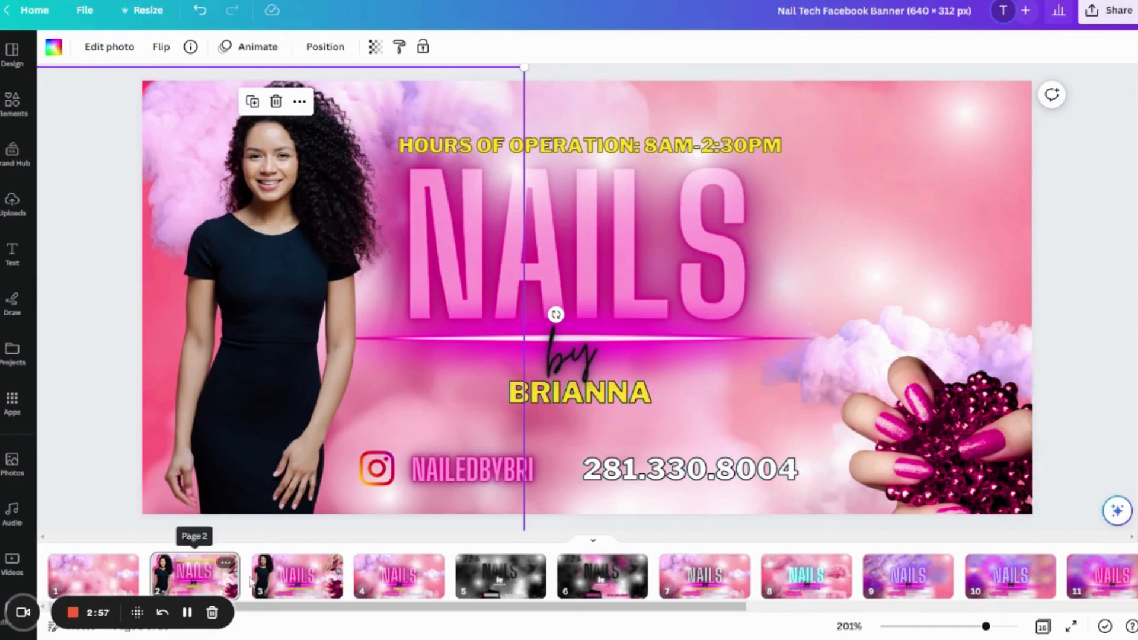
Compare the filled-in banner on page 2 with the placeholder version on page 3, and reopen page 2 from the grid view
left_click(298, 587)
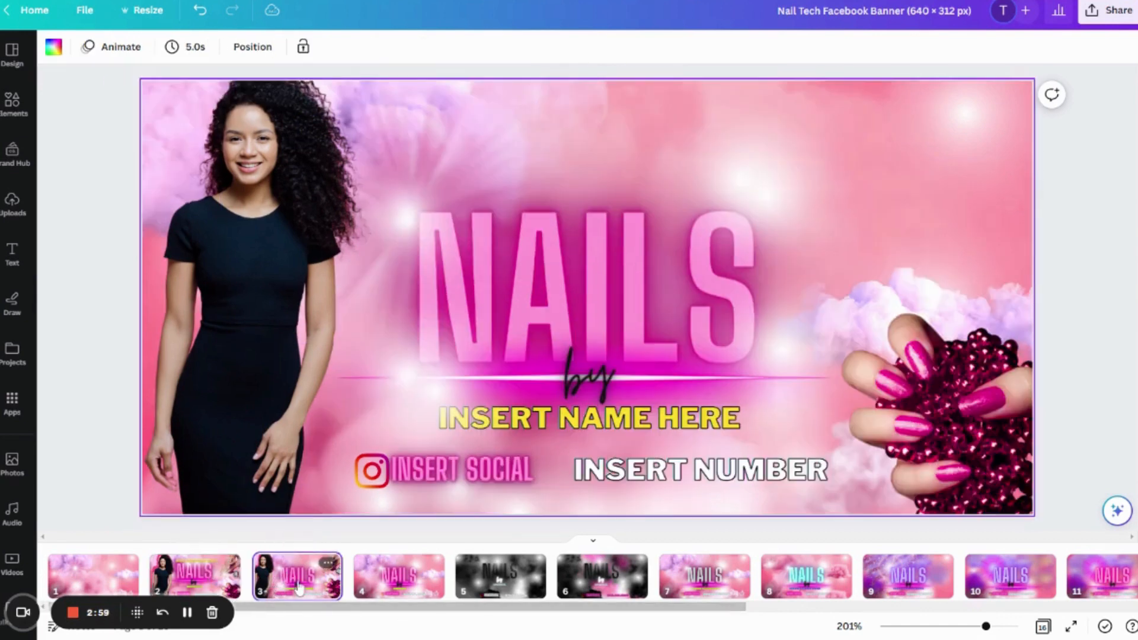
left_click(196, 578)
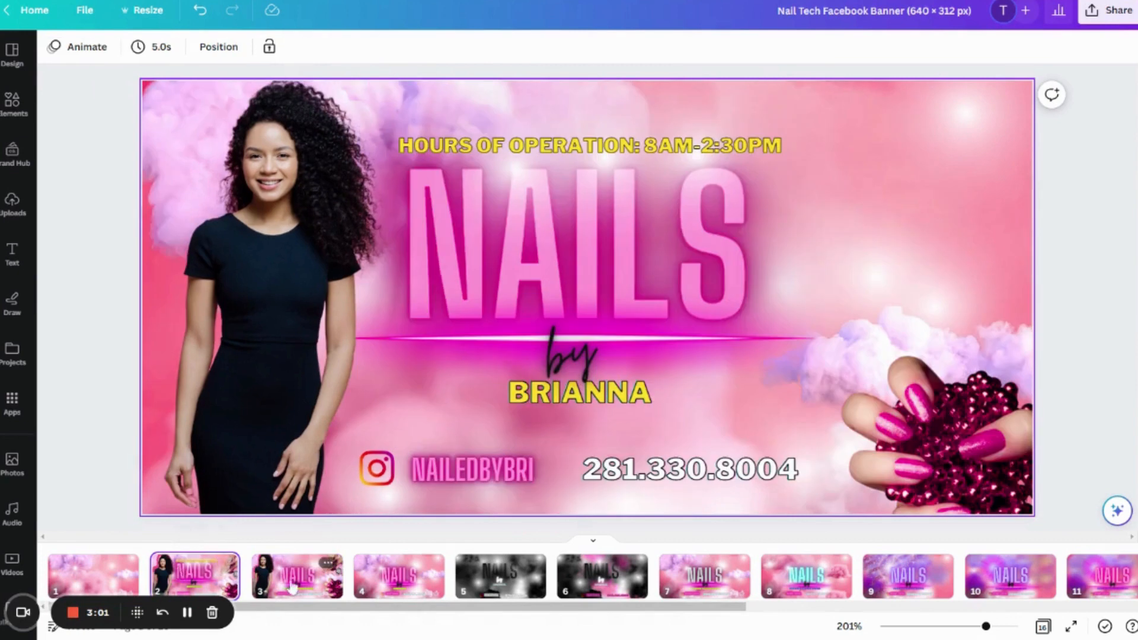
left_click(298, 586)
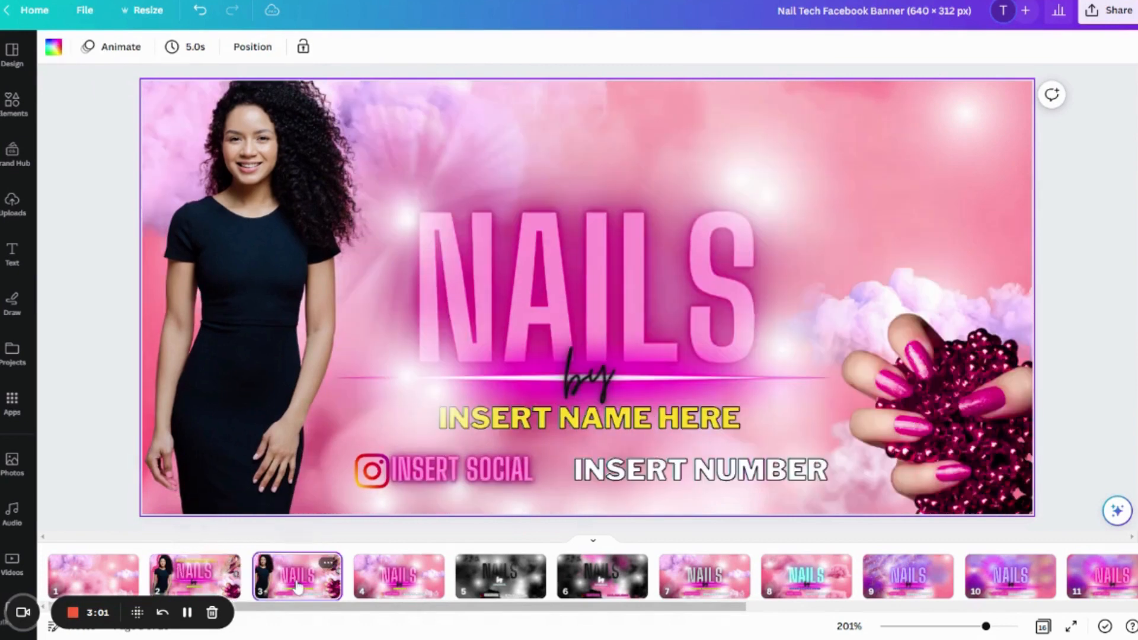
left_click(922, 173)
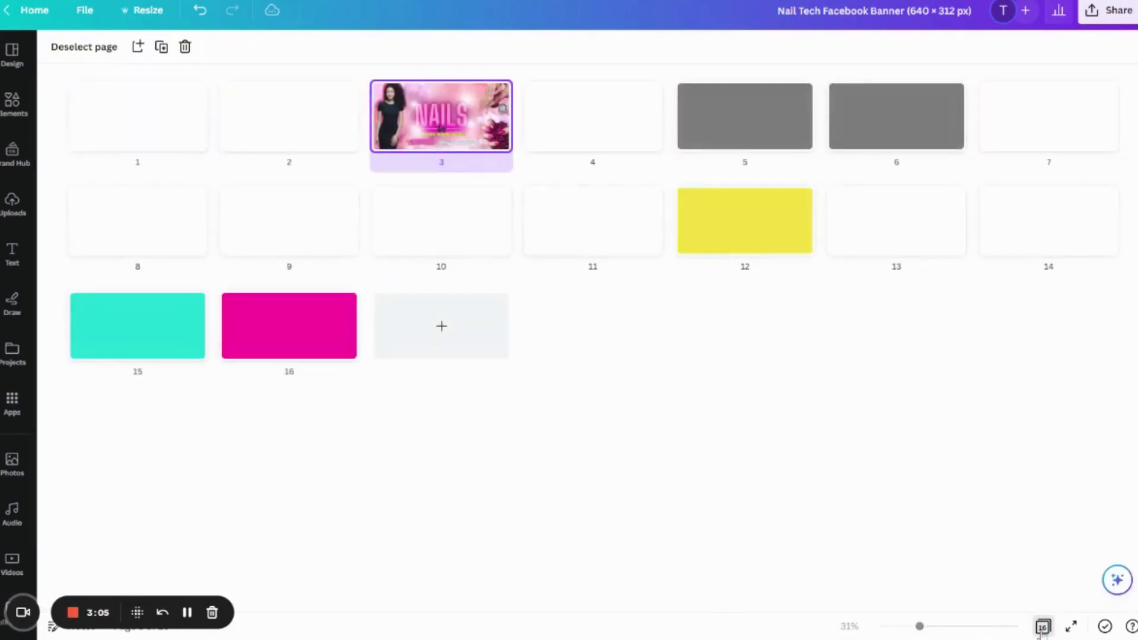
left_click(1042, 626)
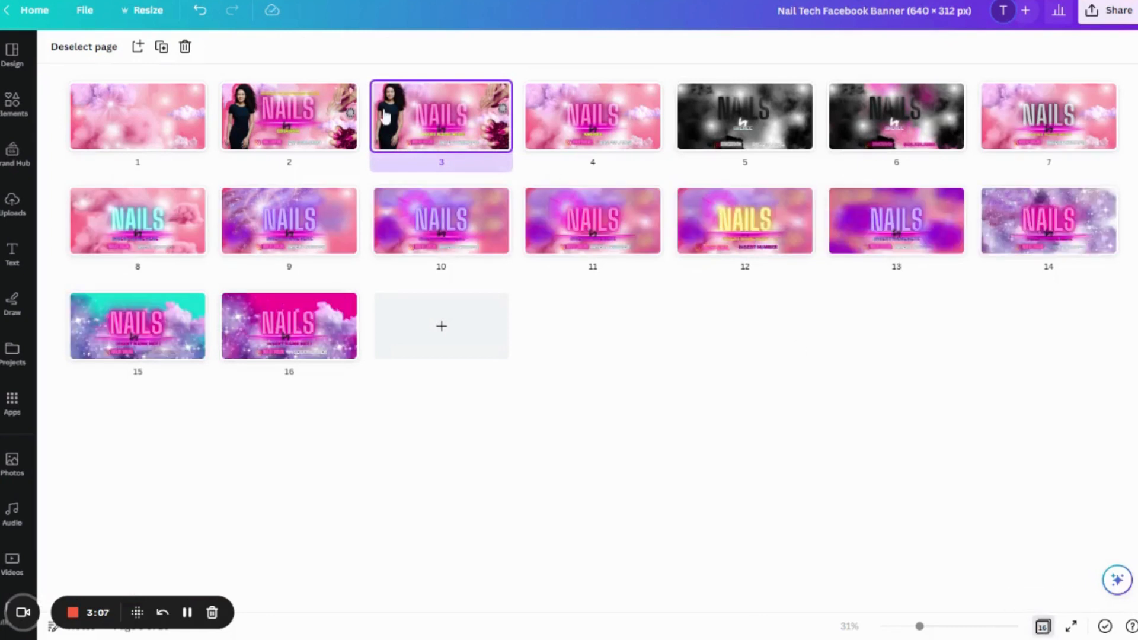
left_click(302, 138)
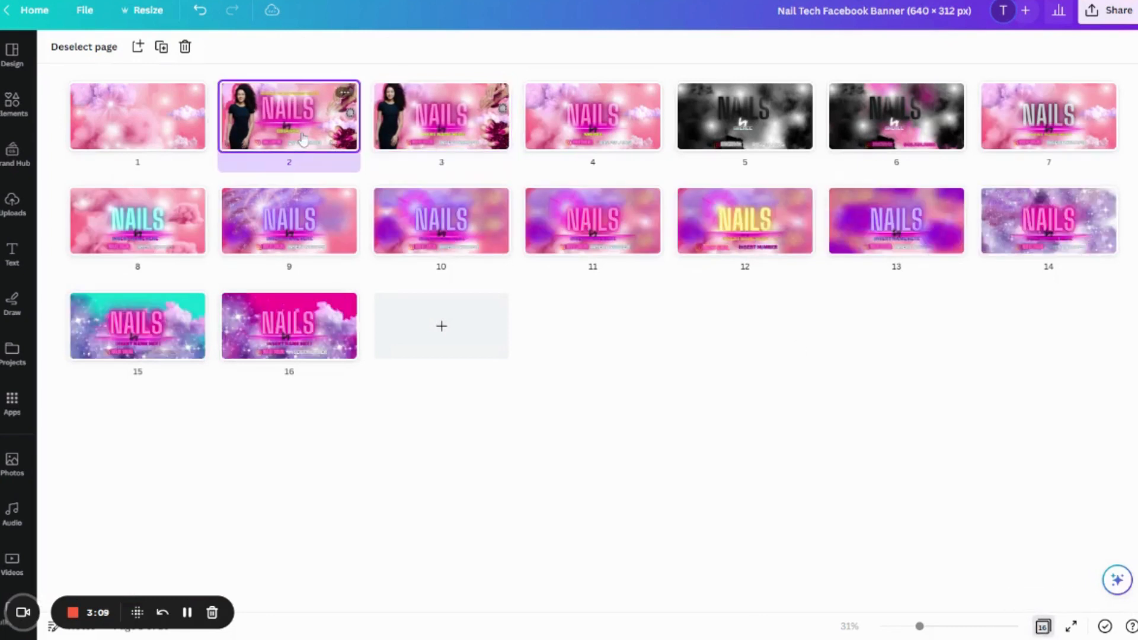
double_click(302, 138)
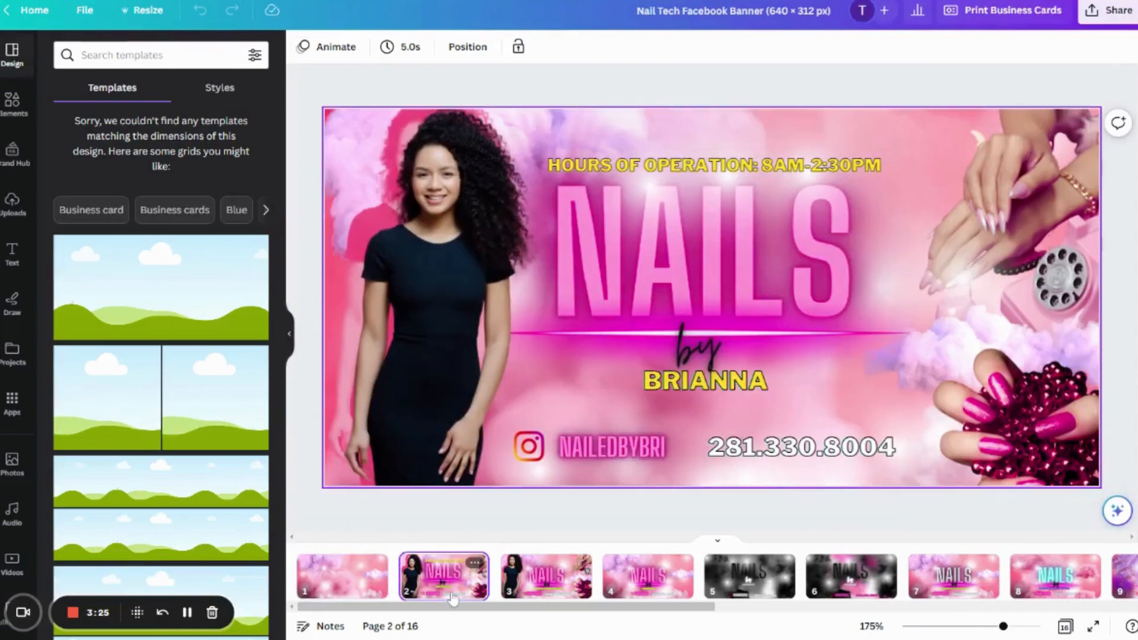
Hide the design panel and shift the woman's photo on page 2 so it overlaps the pink silhouette more closely
left_click(289, 339)
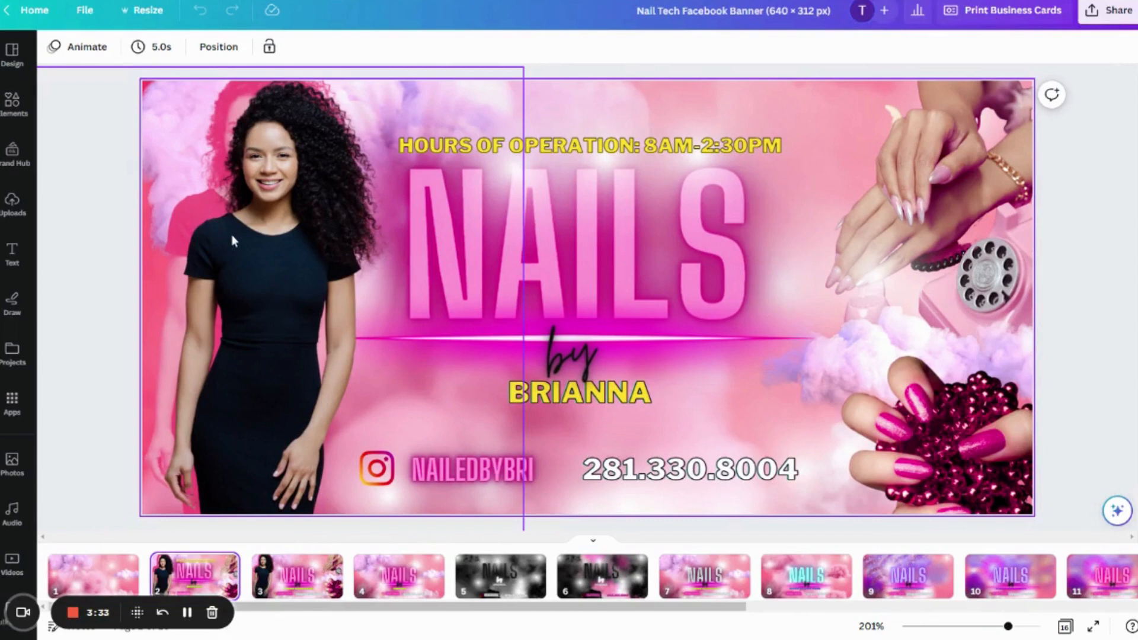
left_click_drag(232, 237, 248, 253)
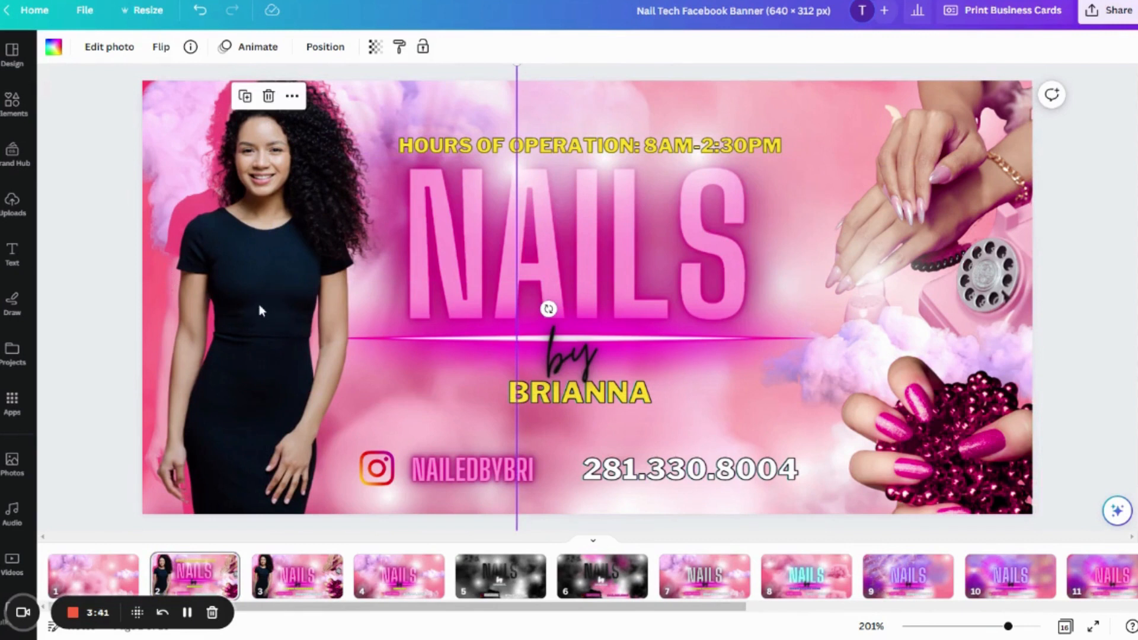
double_click(275, 188)
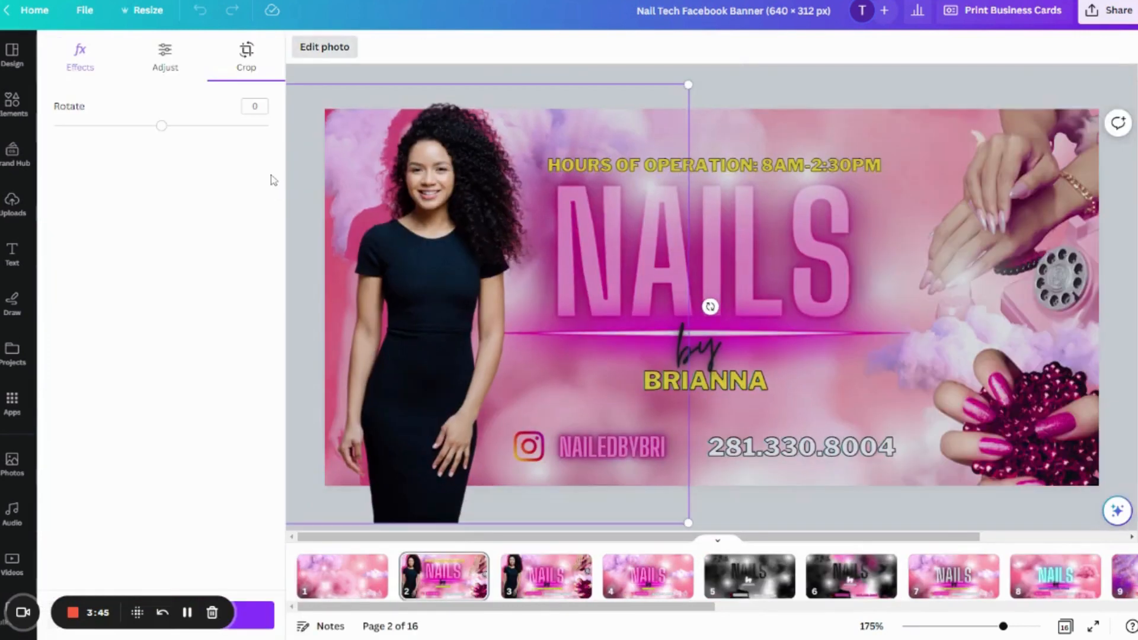
left_click(417, 225)
key("ctrl+z")
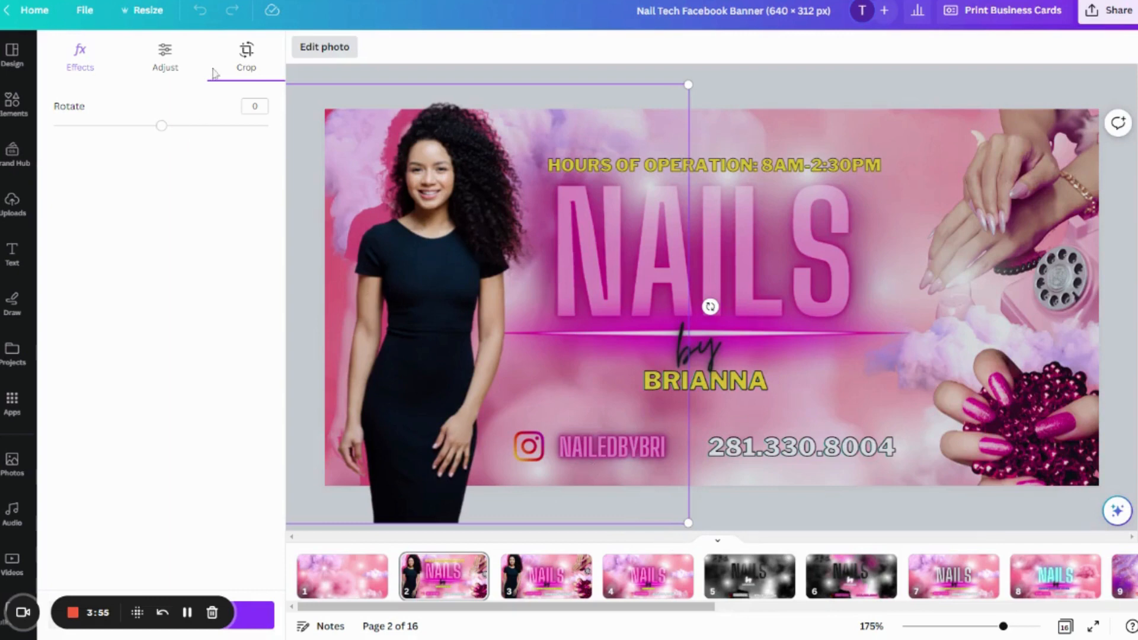
left_click(157, 59)
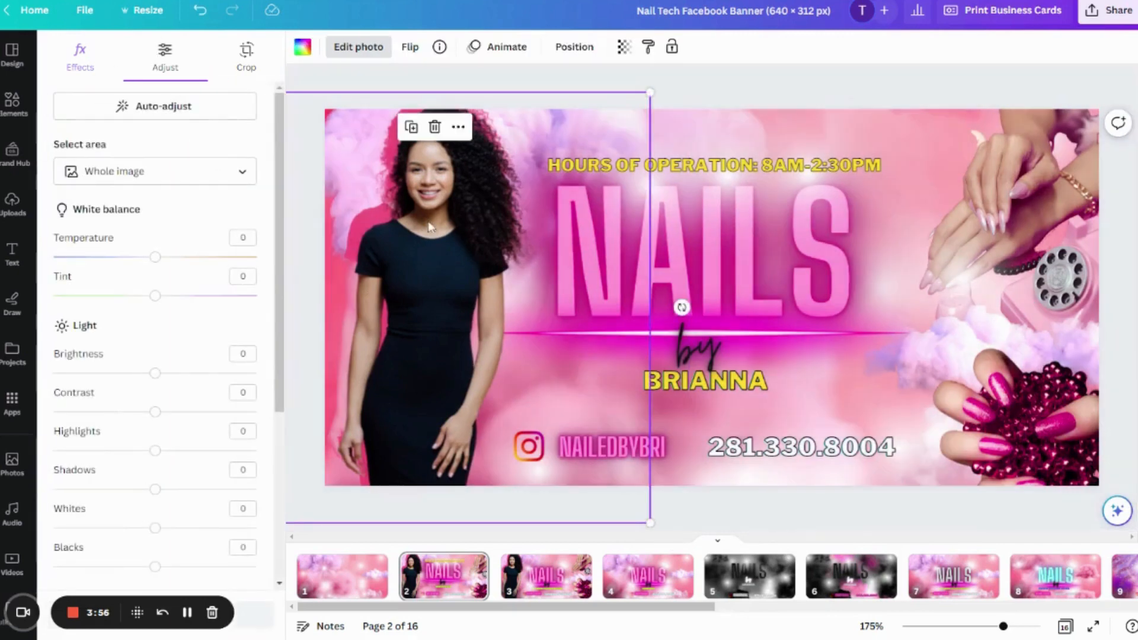
left_click(738, 95)
Detach the woman's photo from its frame and place it back into the frame
right_click(259, 224)
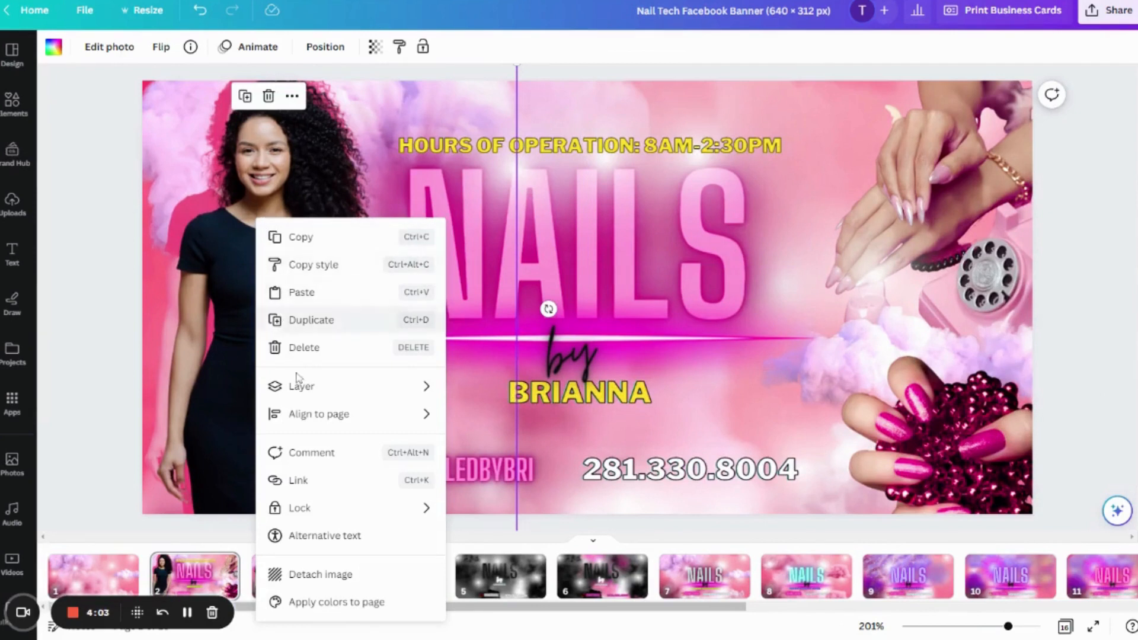
left_click(333, 582)
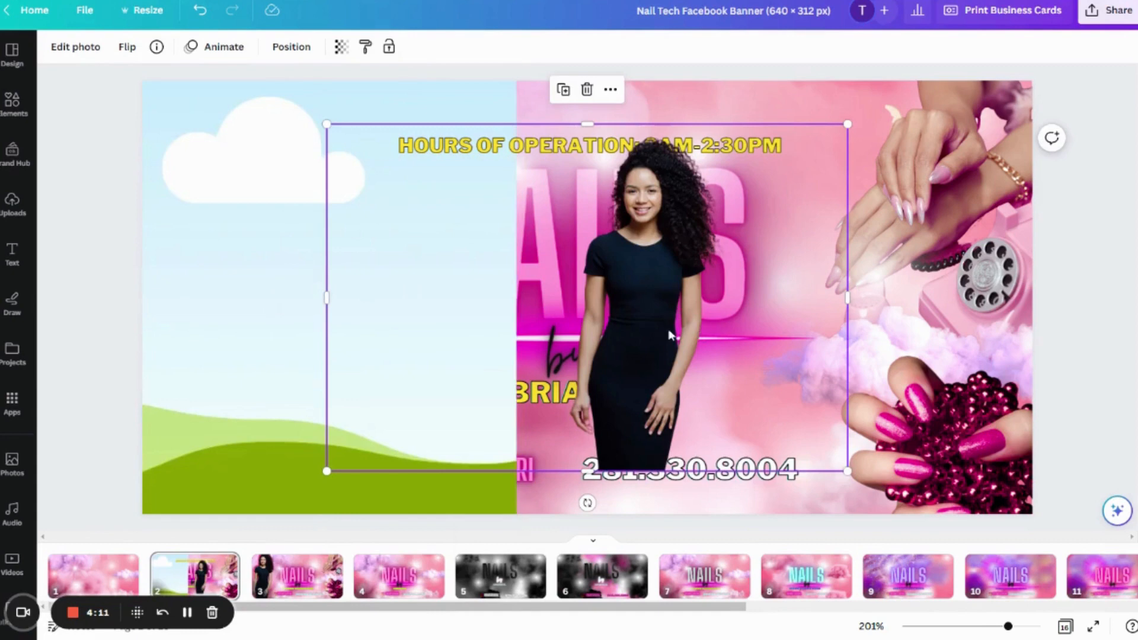
left_click_drag(669, 335, 394, 288)
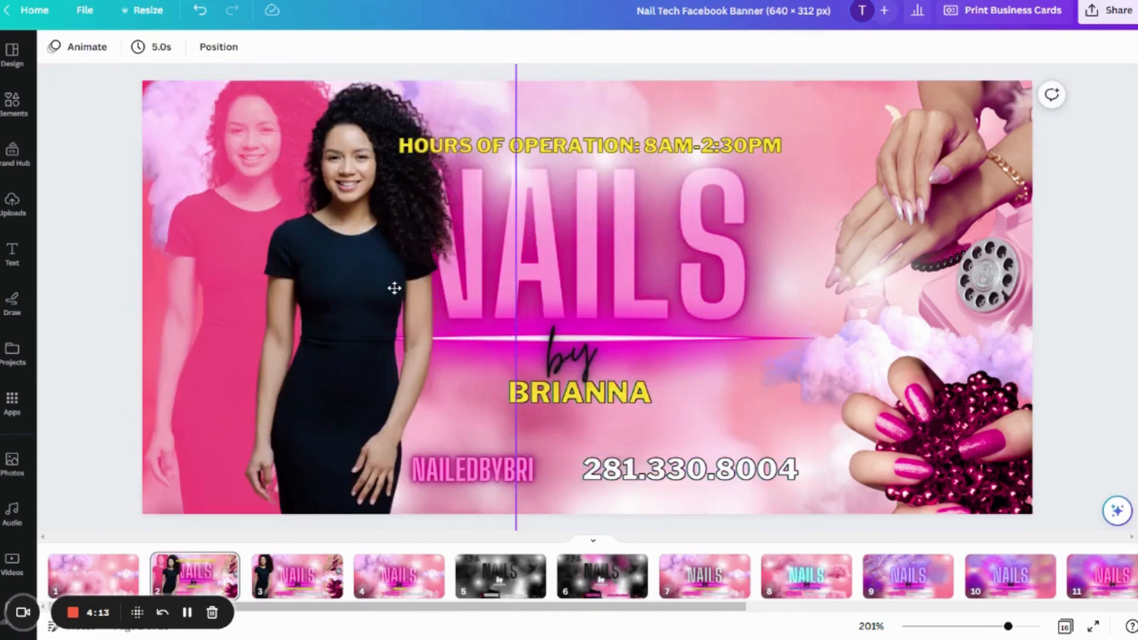
Detach the woman's photo again, move it aside to show the empty frame, and return it to the frame
right_click(394, 288)
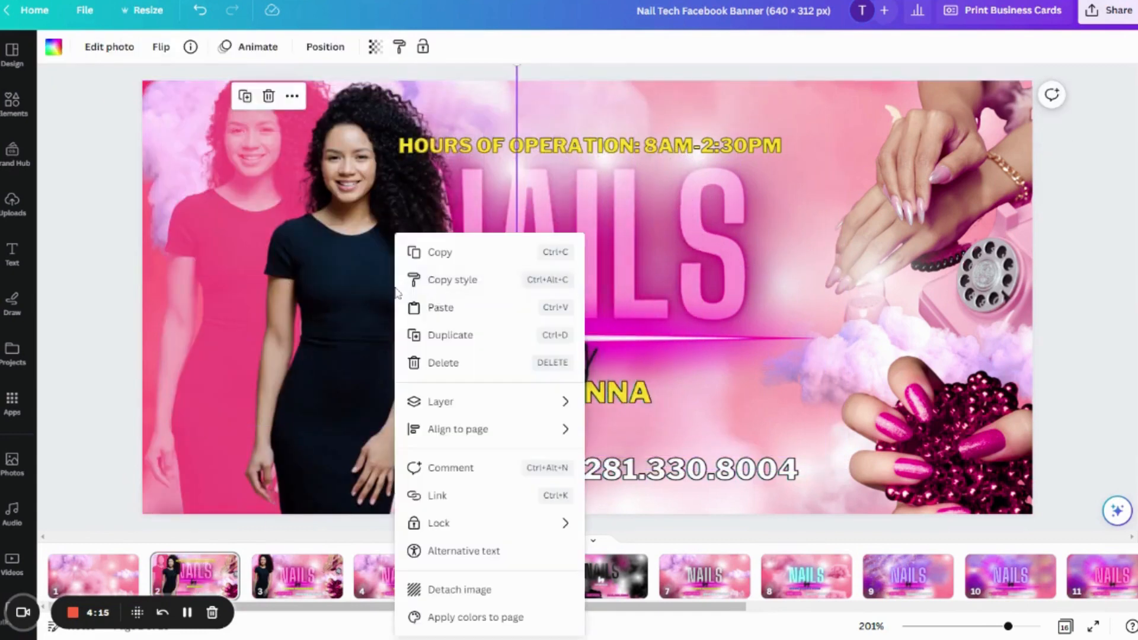
left_click(458, 592)
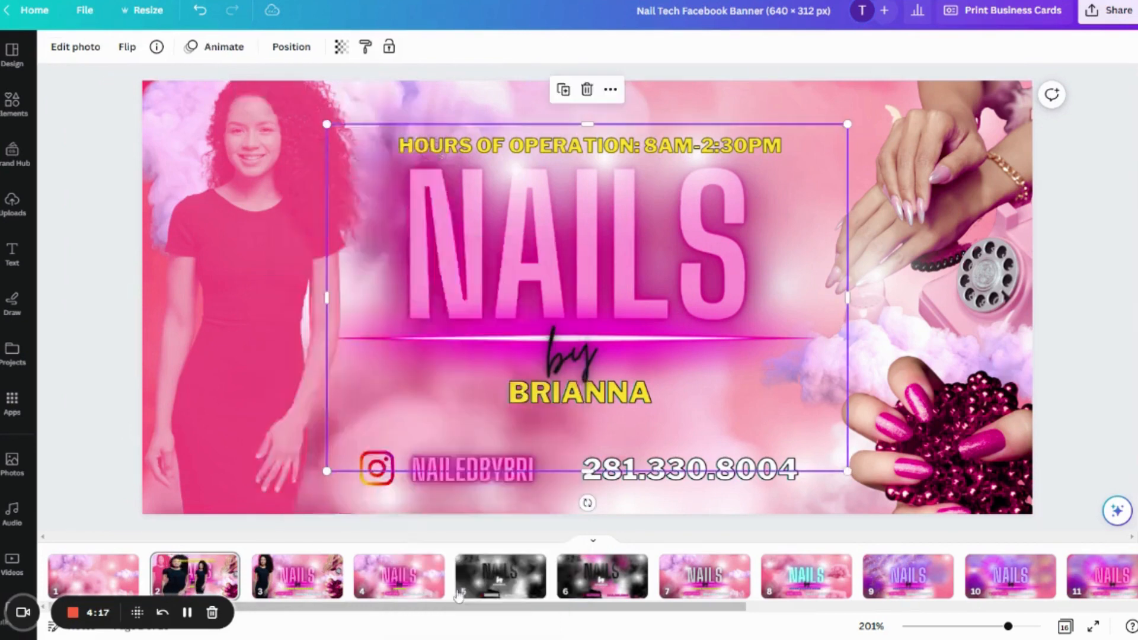
left_click_drag(652, 318, 816, 303)
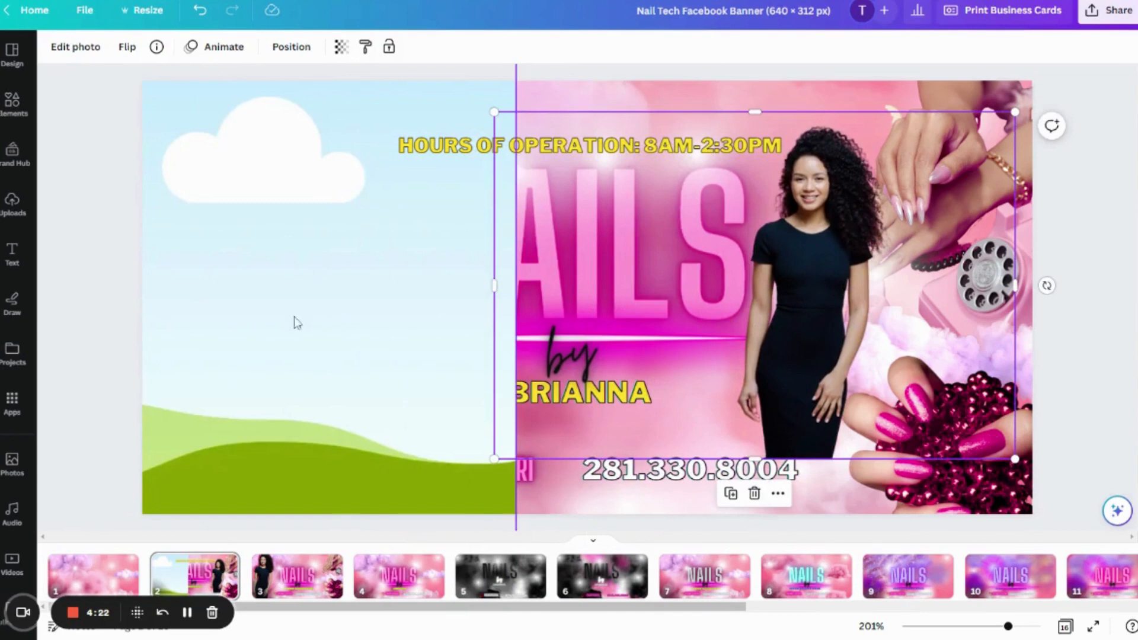
left_click_drag(812, 352, 343, 300)
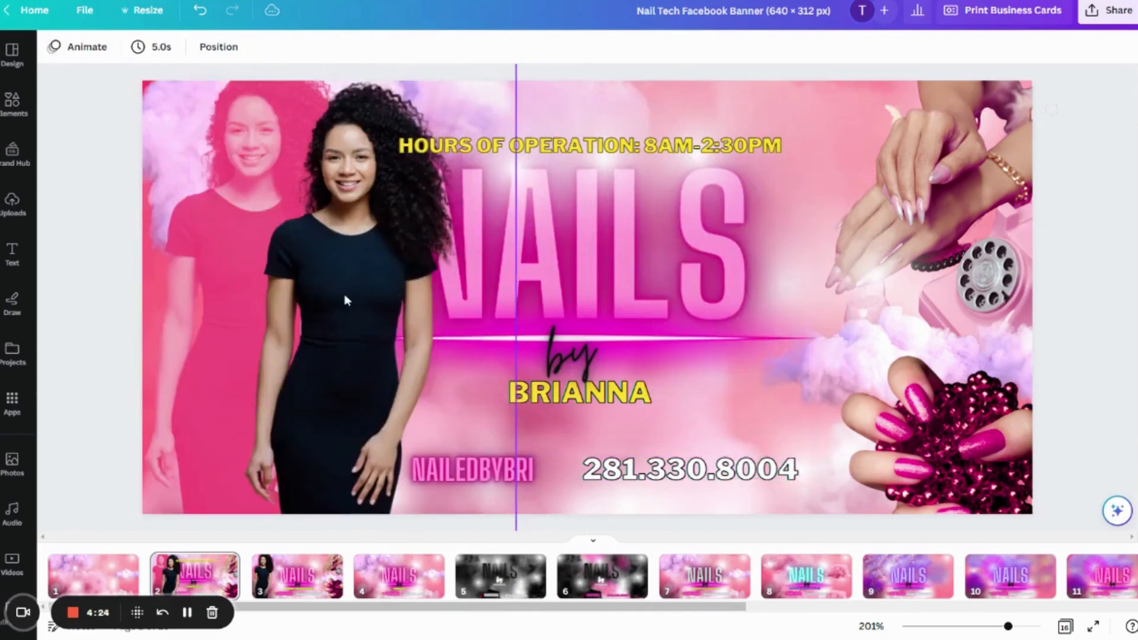
Detach the woman's photo from its frame and move it to the right half of the banner, beside the hands
right_click(345, 300)
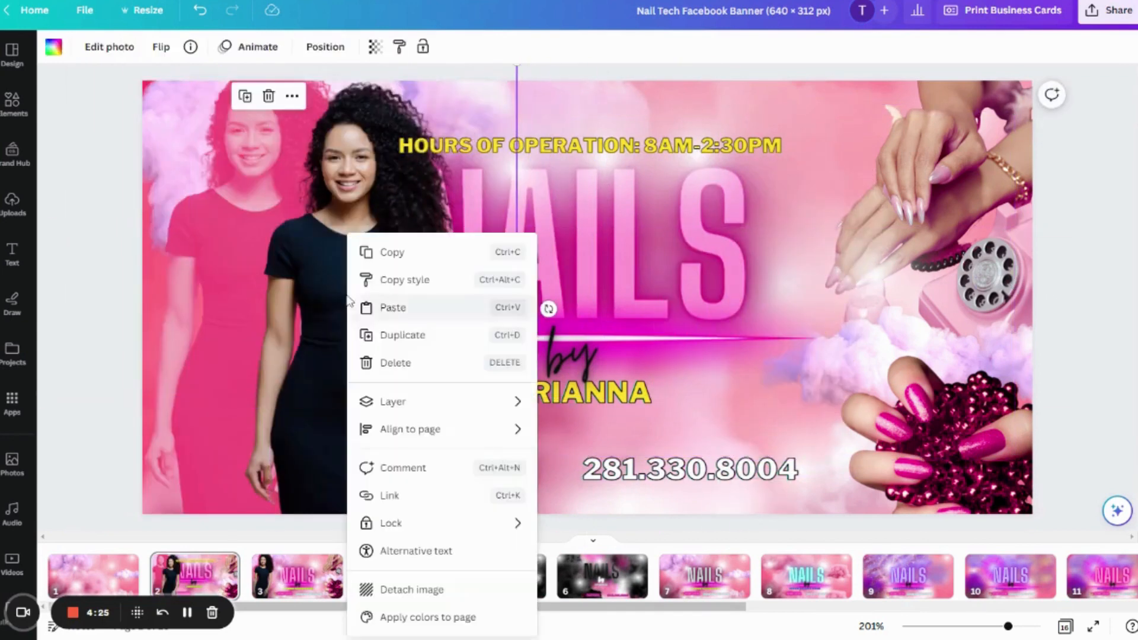
left_click(411, 589)
left_click_drag(646, 360, 813, 343)
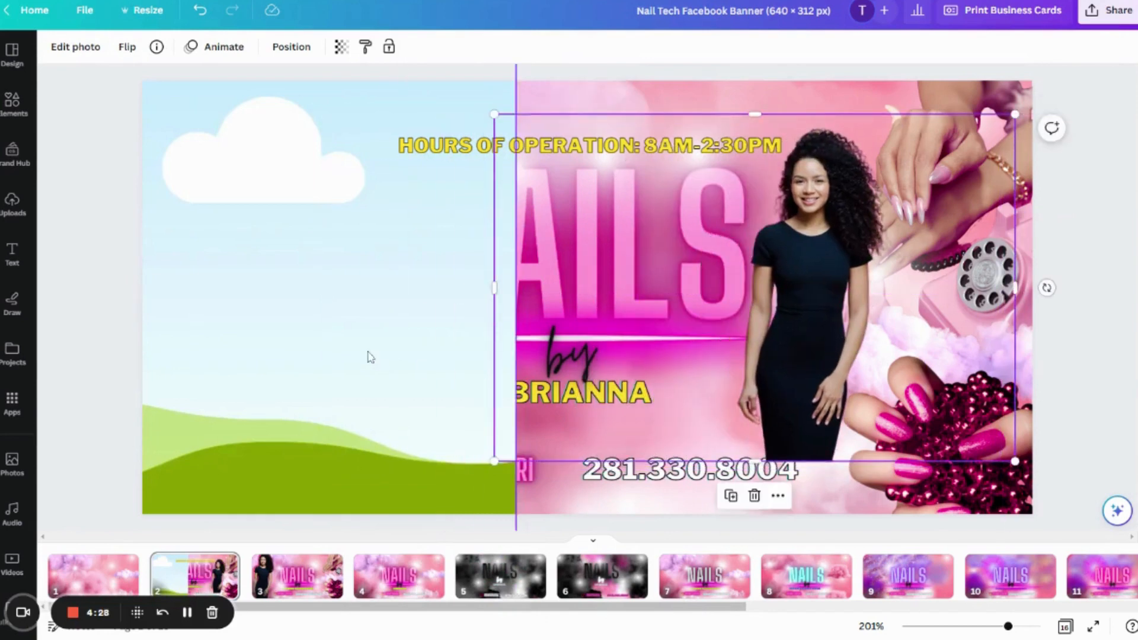
Try moving the empty frame toward the middle of the banner, and undo the move
left_click_drag(368, 356, 658, 339)
left_click(201, 12)
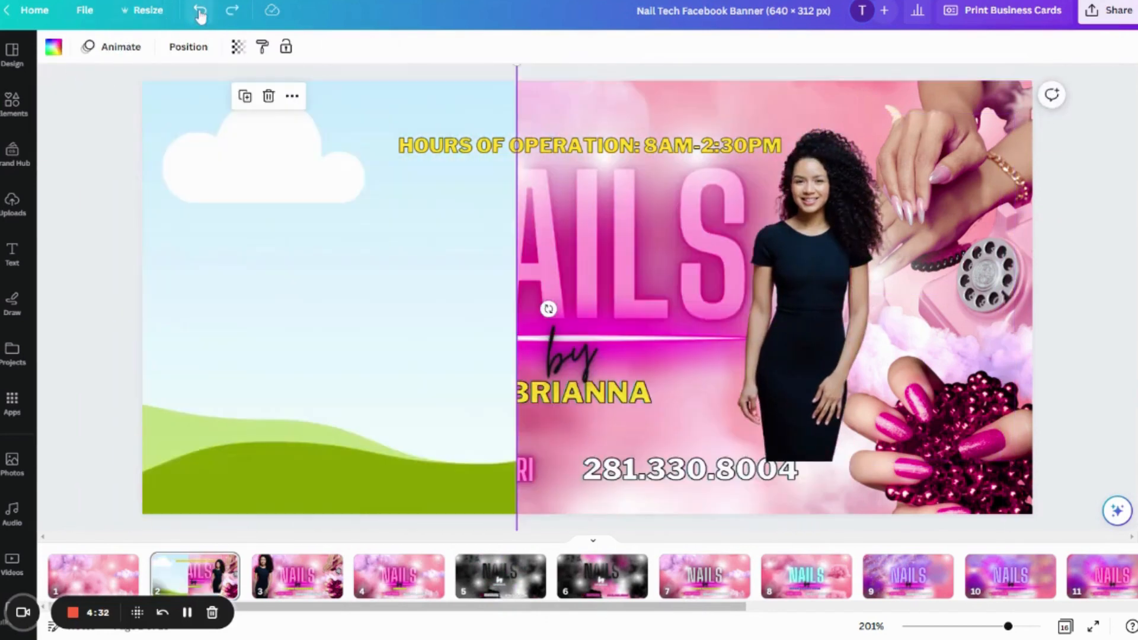
Undo the photo detachment on page 2 and reposition the framed woman's photo so it overlaps the pink silhouette
left_click(201, 12)
left_click(201, 11)
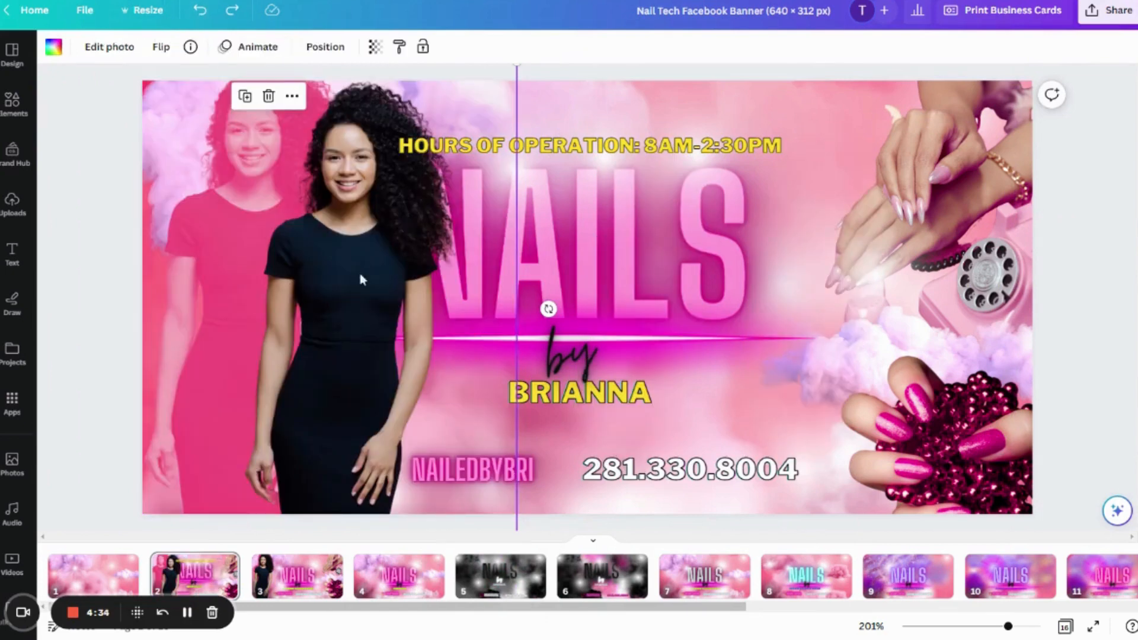
left_click_drag(348, 310, 268, 292)
left_click_drag(219, 236, 241, 226)
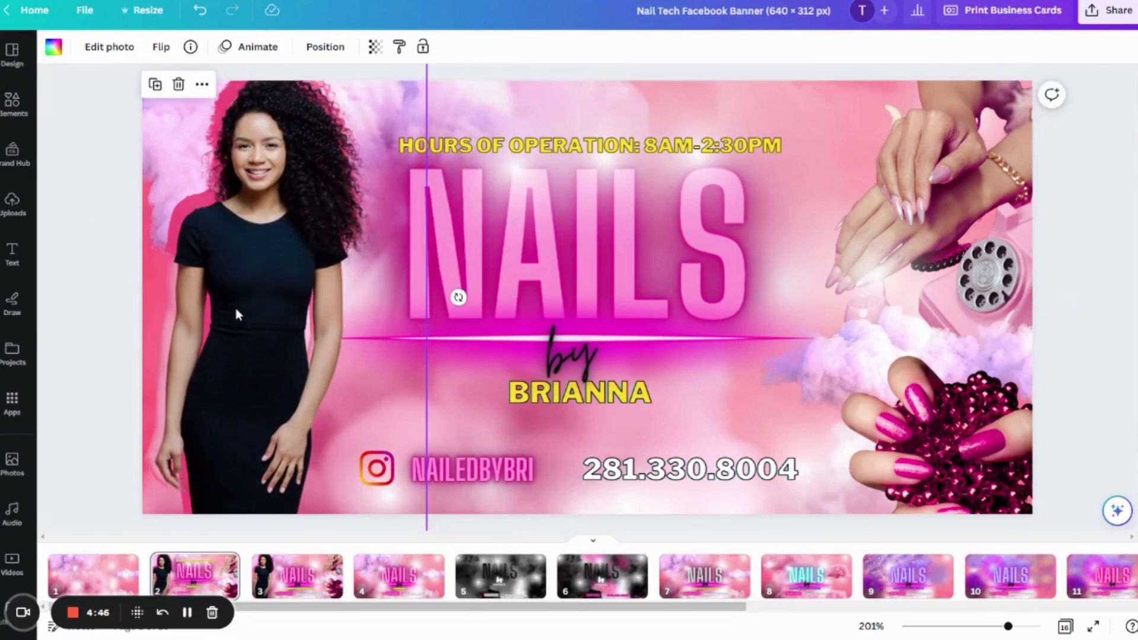
Move the framed woman's photo off the pink silhouette to reveal it, and place the photo back over it
left_click_drag(246, 293, 429, 300)
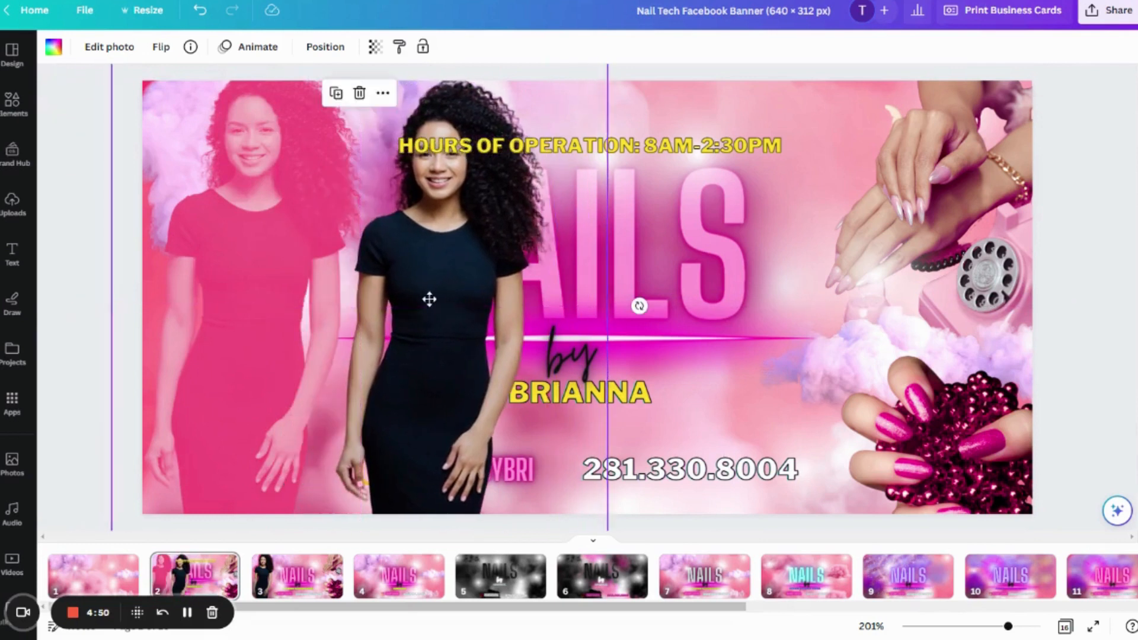
right_click(428, 301)
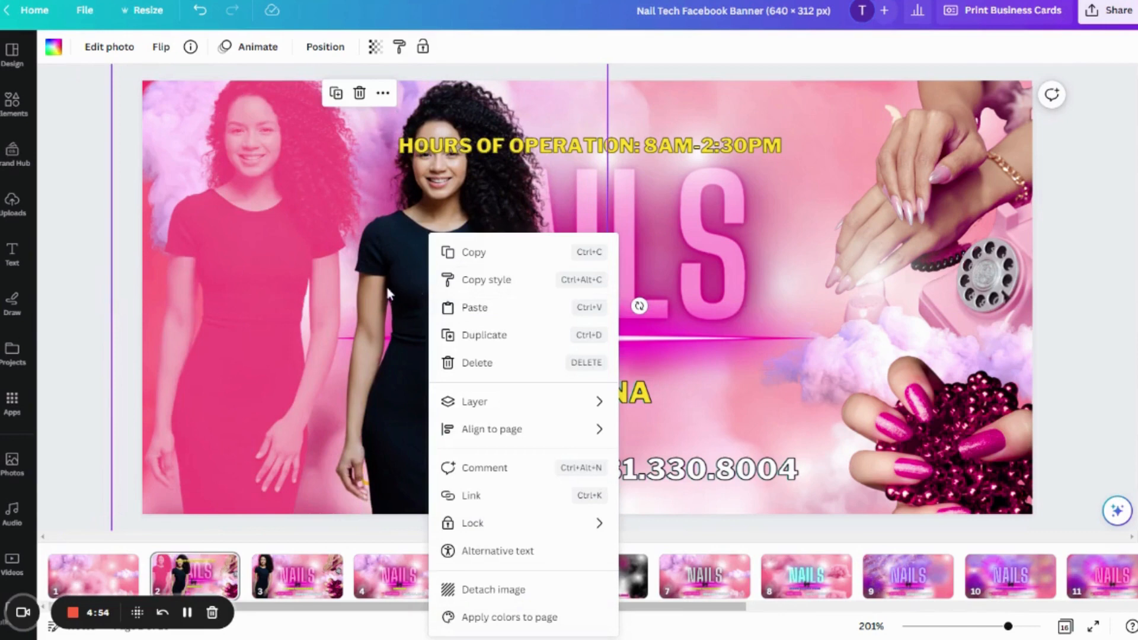
left_click_drag(386, 275, 213, 262)
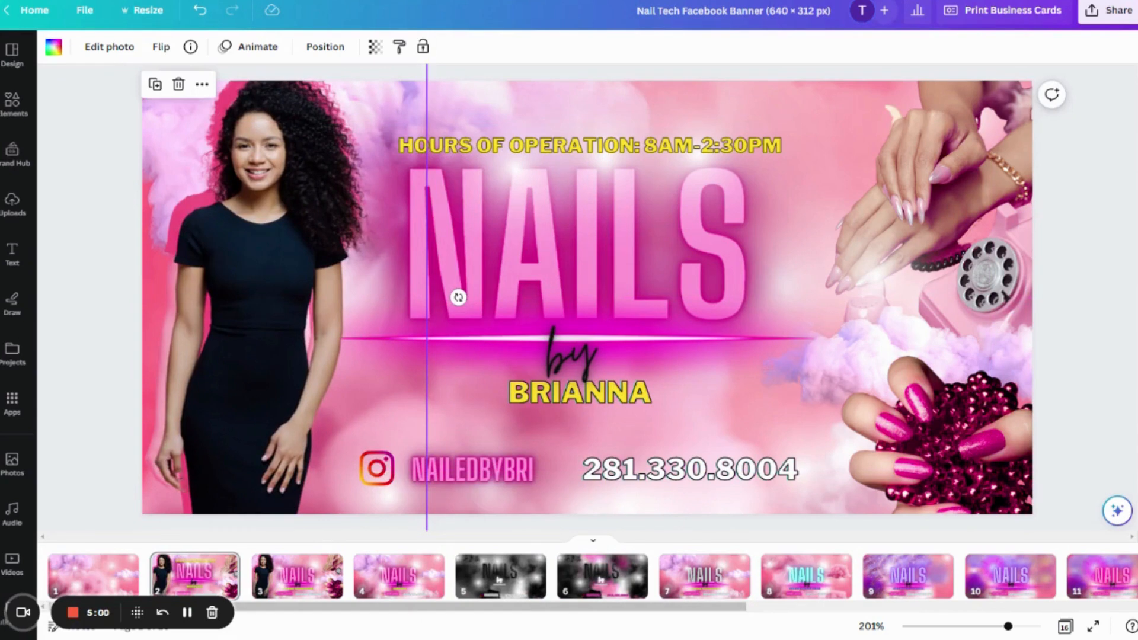
Move the framed woman's photo toward the hands, then detach the pink silhouette's image and return it to its own frame
left_click_drag(233, 270, 678, 265)
left_click(222, 258)
right_click(220, 250)
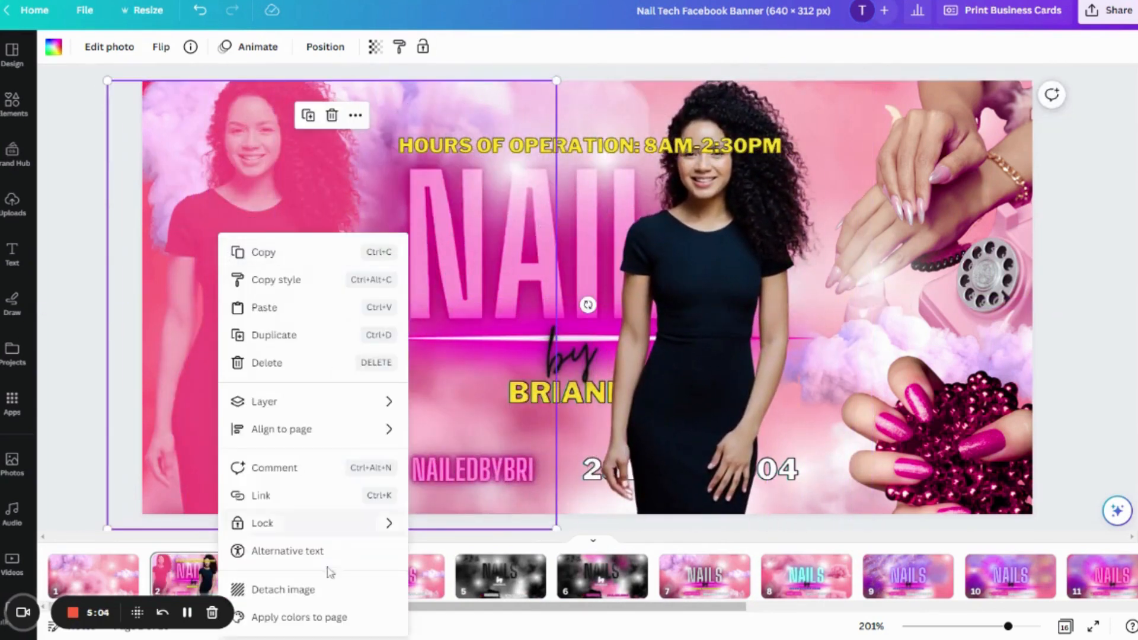
left_click(317, 592)
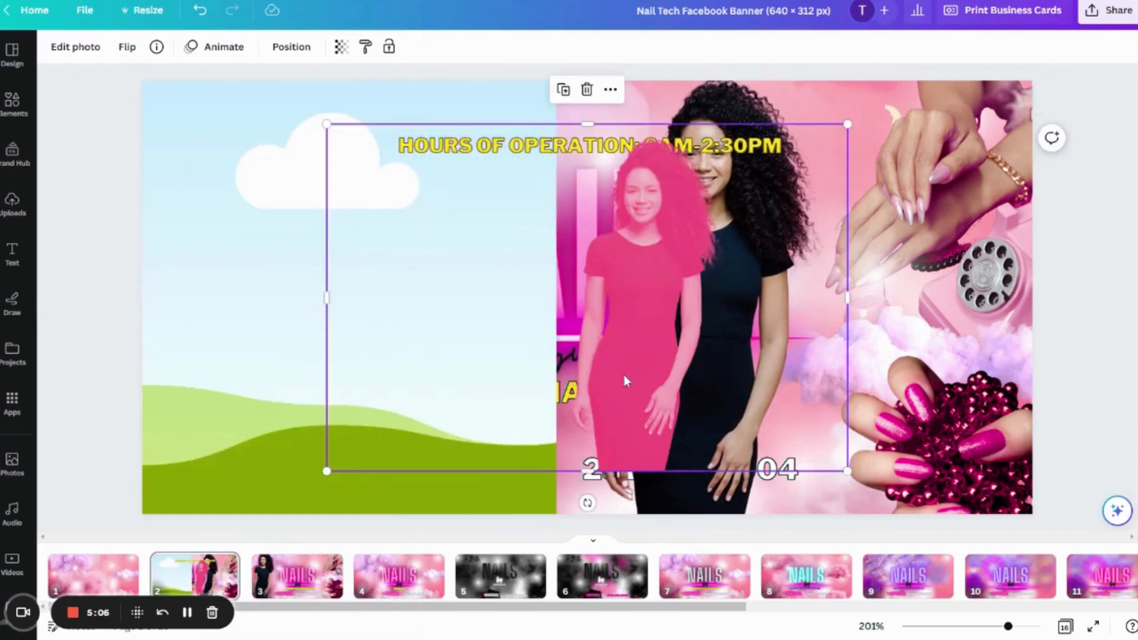
left_click_drag(623, 374, 295, 339)
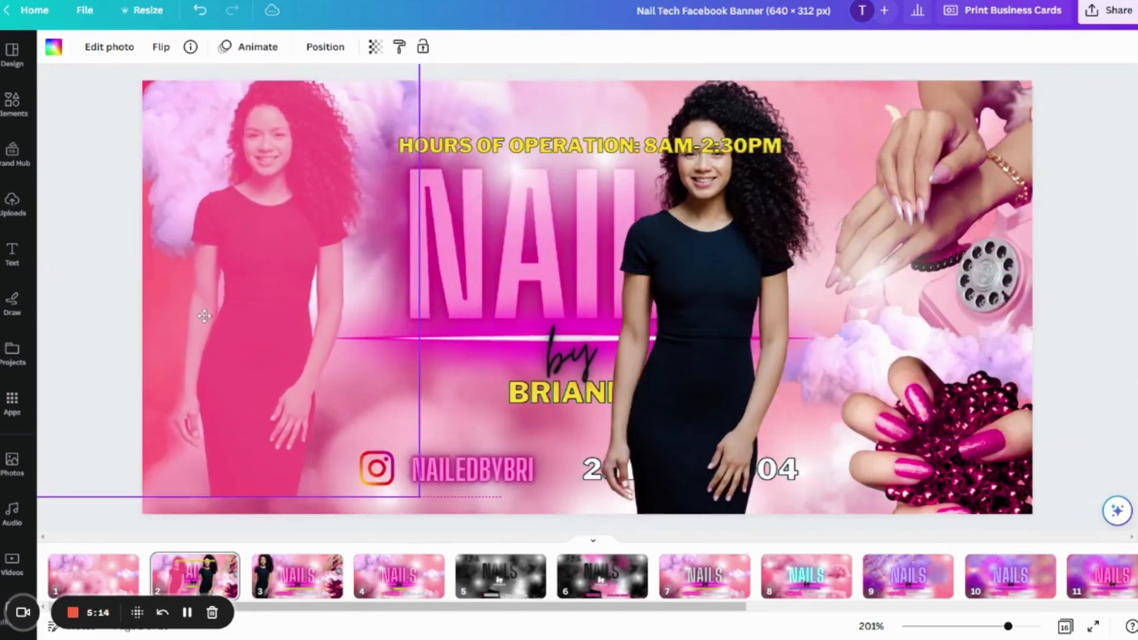
Detach the woman's photo from its frame, move the empty frame to the banner's left side, and set the photo beside it
right_click(712, 362)
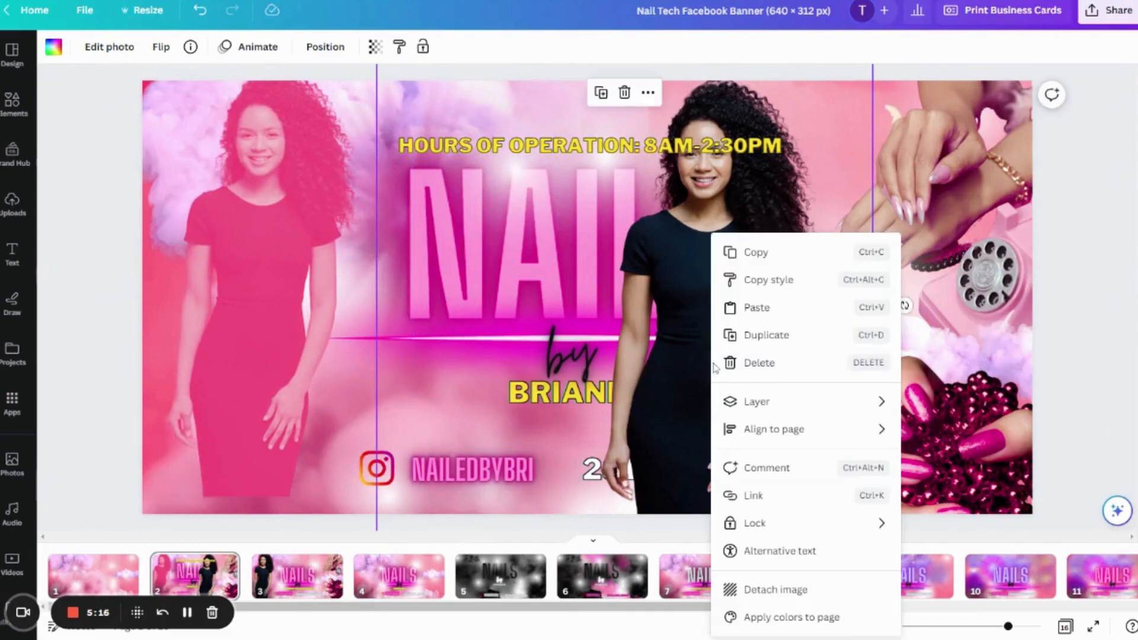
left_click(765, 587)
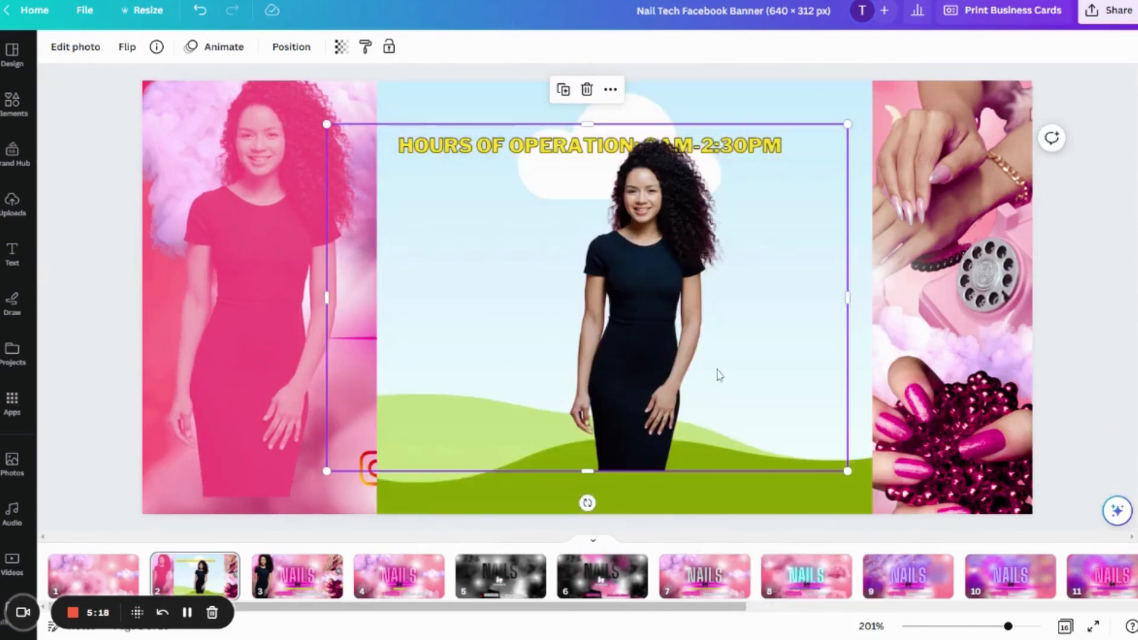
left_click_drag(661, 346, 996, 369)
left_click_drag(462, 313, 272, 298)
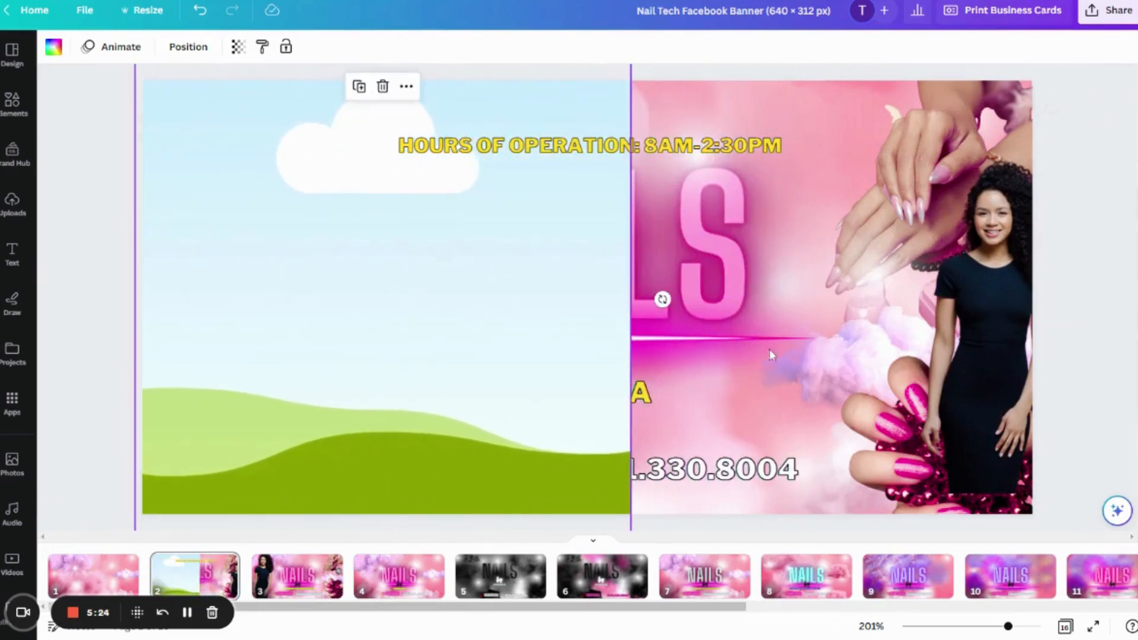
left_click_drag(976, 316, 731, 264)
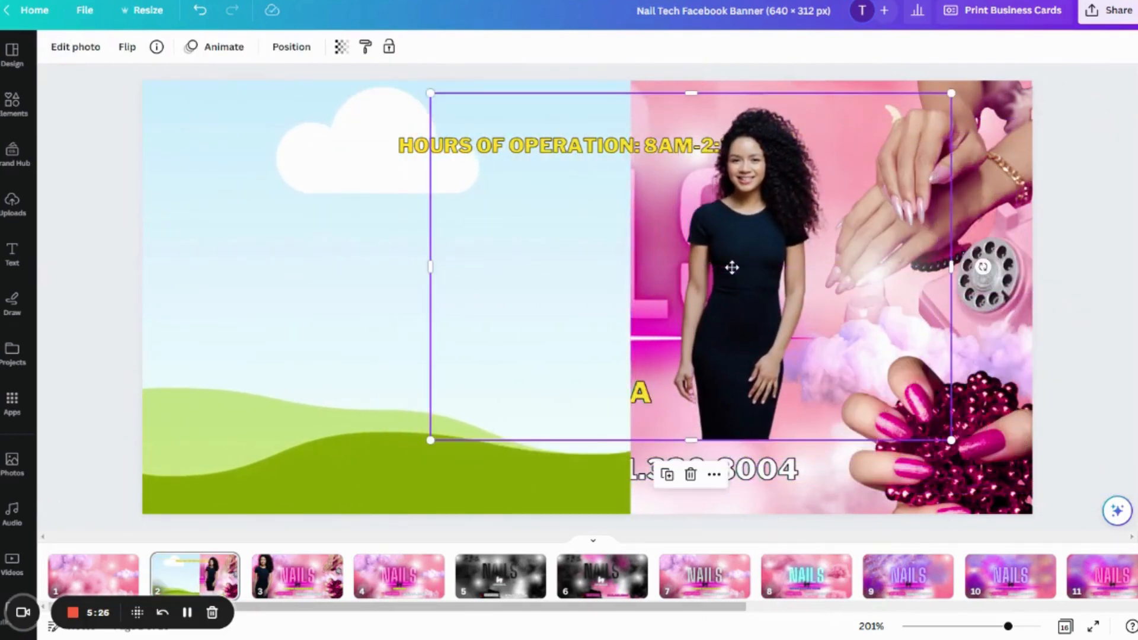
Search photos for "black woman", add the curly-haired woman in a black wrap outfit, and place her enlarged beside the empty frame
left_click(12, 463)
left_click(148, 54)
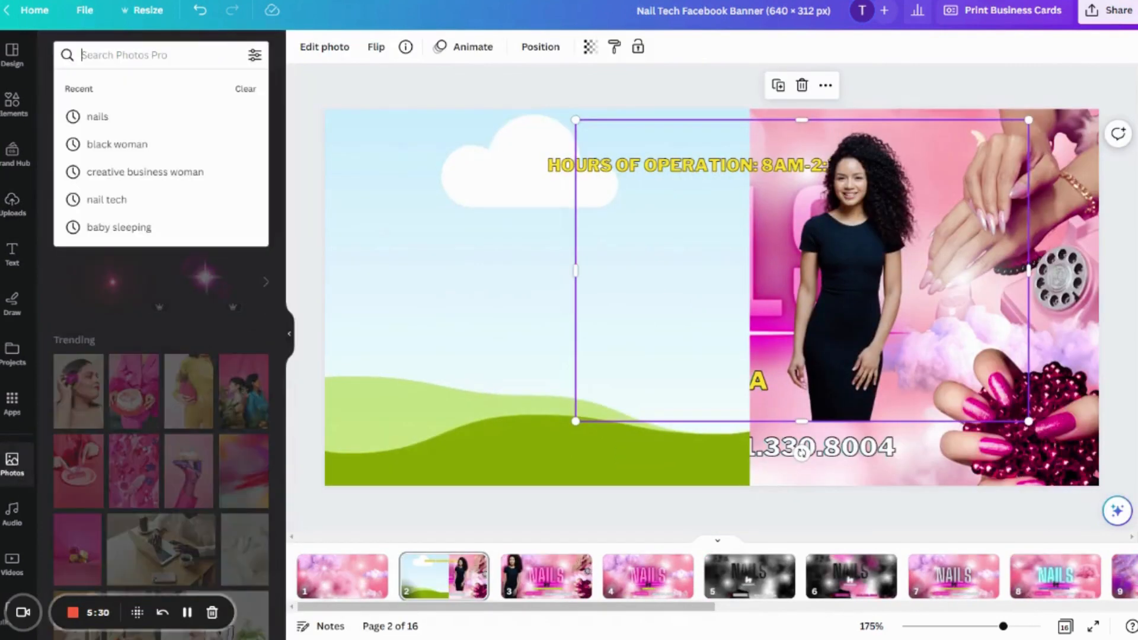
left_click(129, 144)
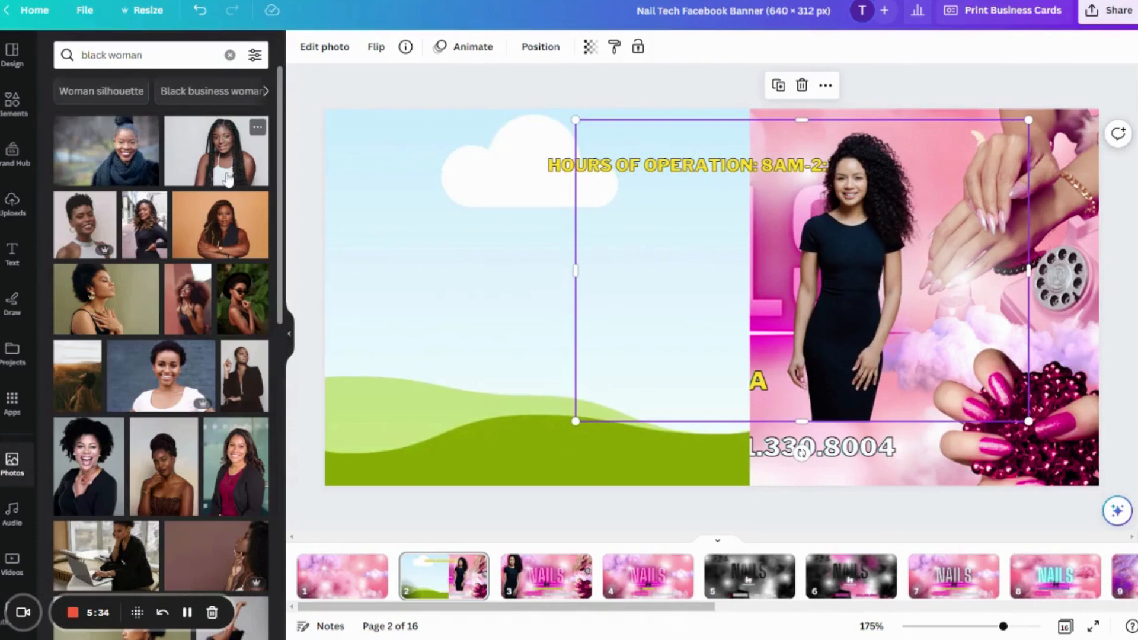
left_click(152, 226)
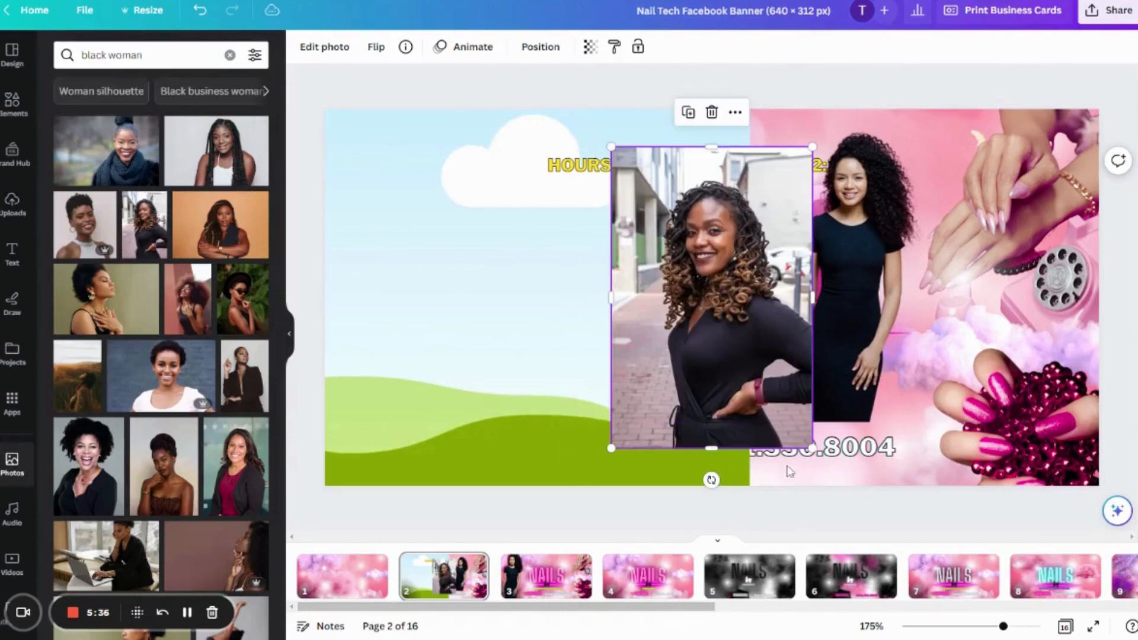
left_click_drag(811, 448, 859, 519)
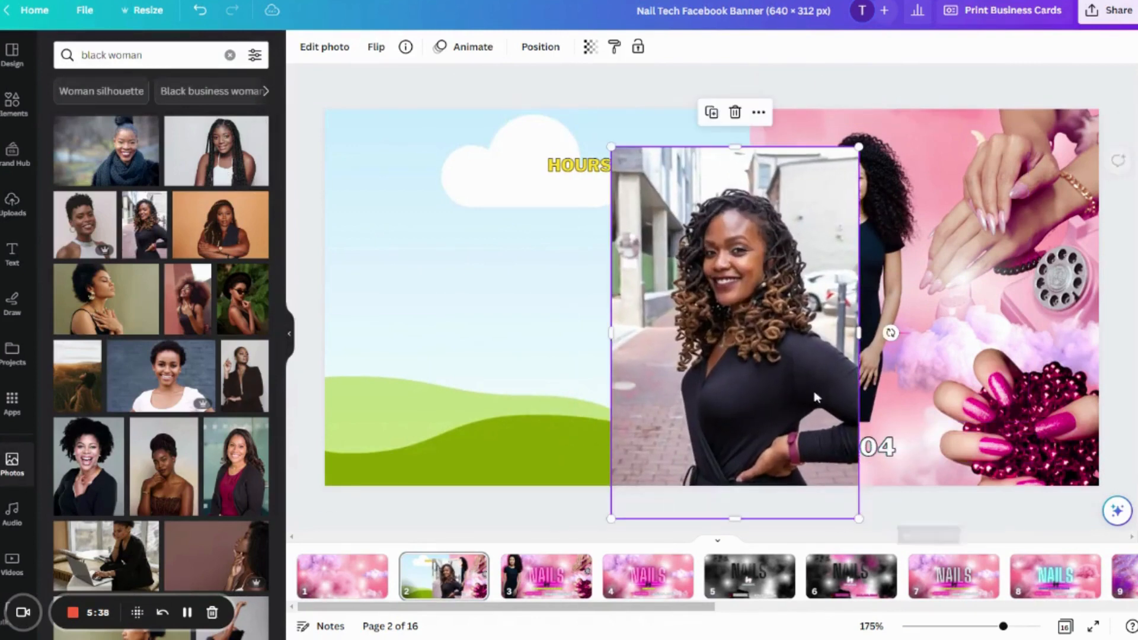
left_click_drag(814, 397, 902, 355)
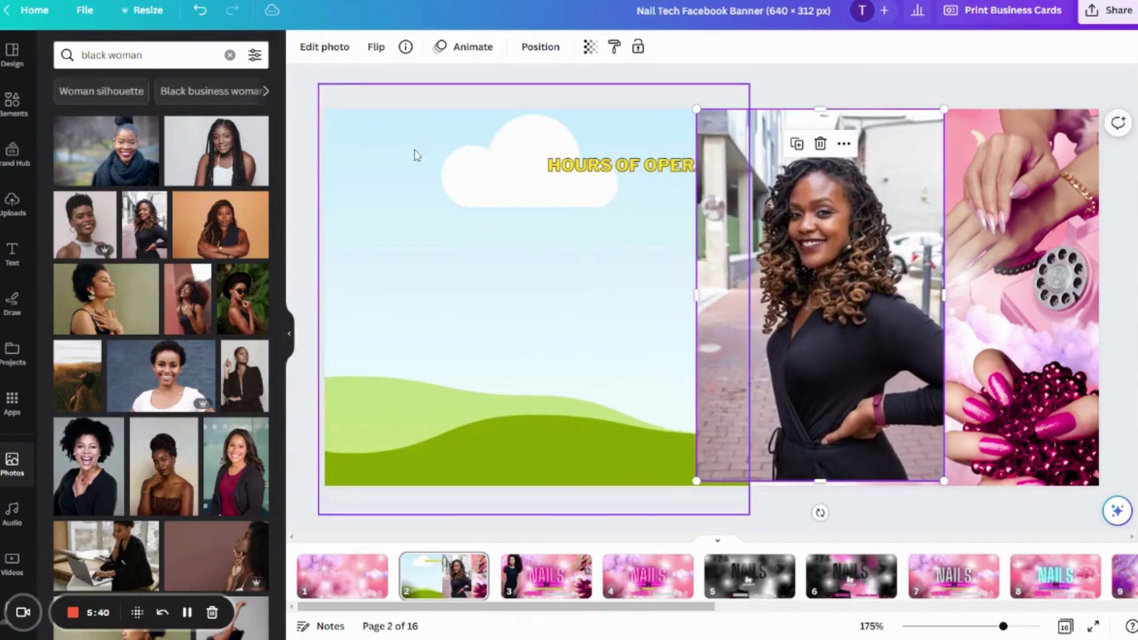
Remove the background from the new woman's photo and move it over the hands at the banner's right edge
left_click(325, 48)
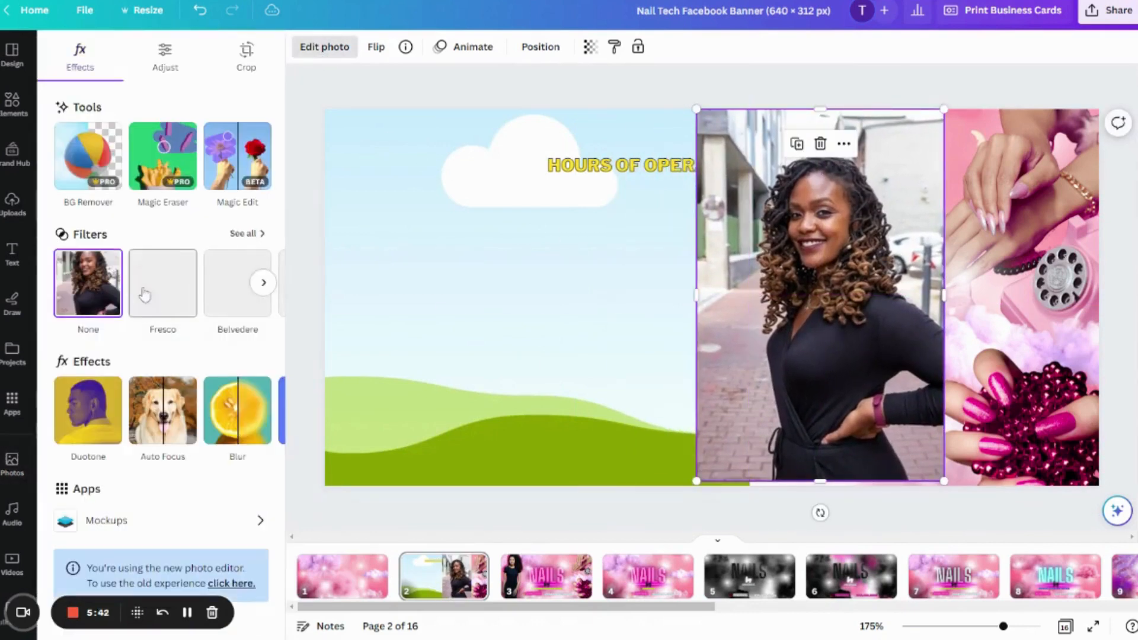
left_click(92, 154)
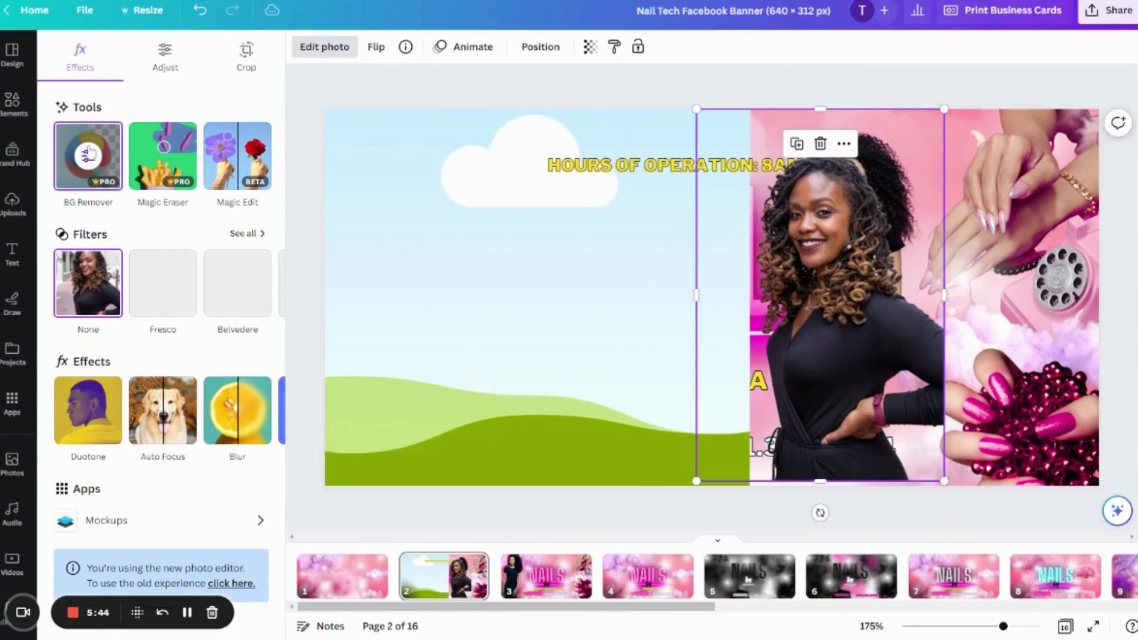
left_click_drag(898, 332, 1032, 298)
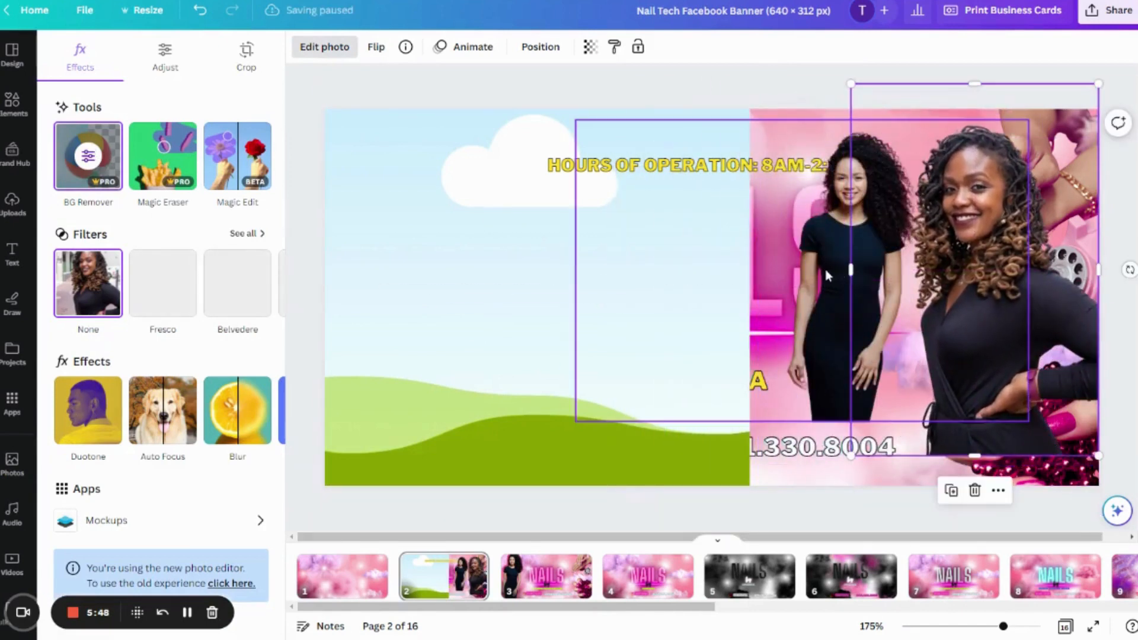
Move the original woman's detached photo from page 2 onto page 3, and return to page 2
left_click(824, 265)
left_click_drag(846, 268, 571, 589)
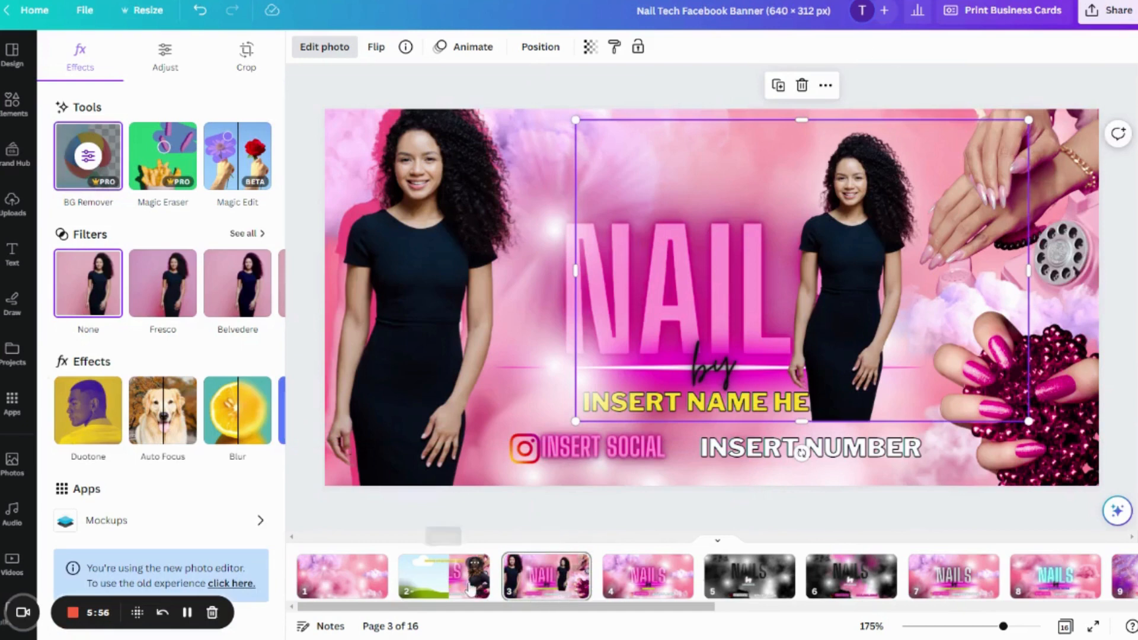
left_click(444, 574)
Duplicate the new woman's photo, shift the empty frame farther left, and place the copy beside the first photo
left_click_drag(990, 343, 912, 332)
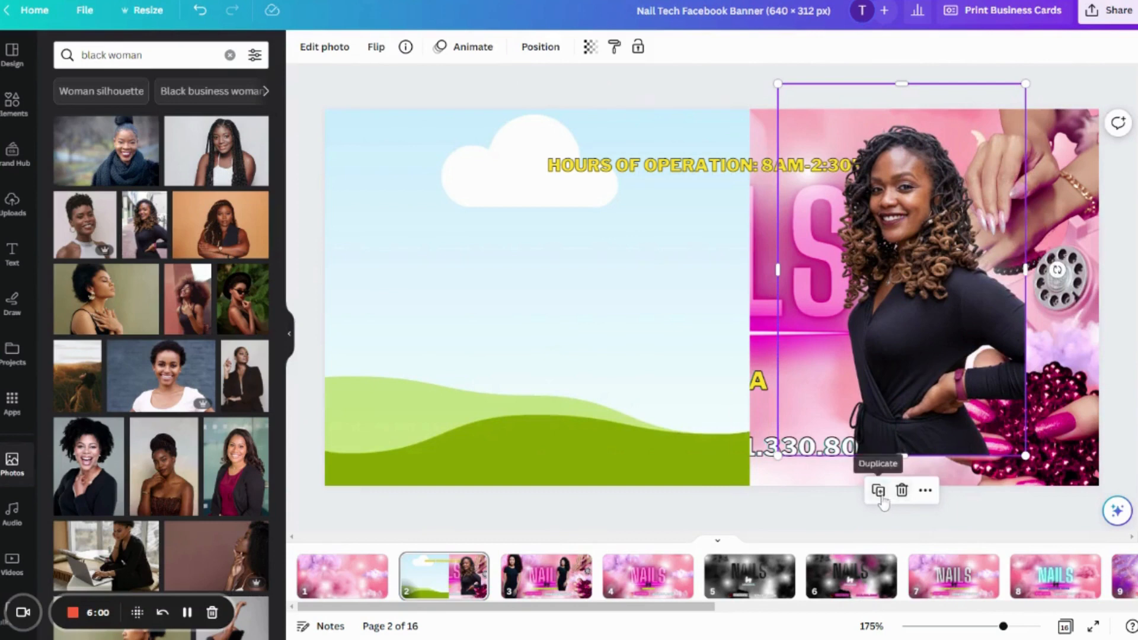
left_click(879, 492)
left_click_drag(961, 354, 820, 336)
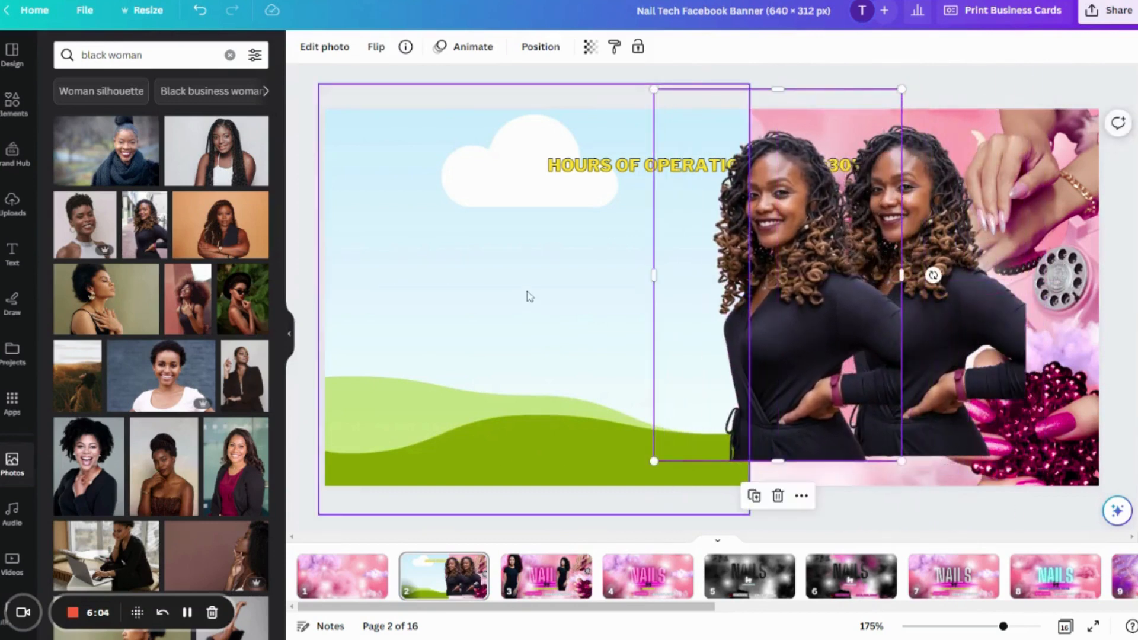
left_click_drag(525, 296, 365, 282)
left_click_drag(793, 314, 712, 316)
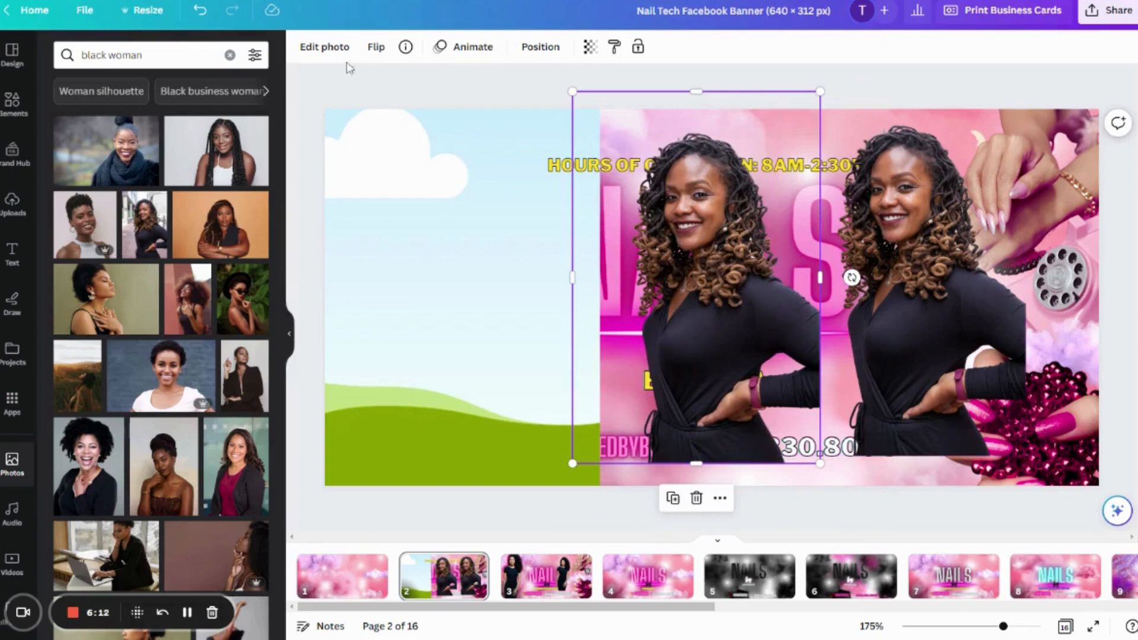
Apply the Blush Duotone effect to the copy of the new woman's photo
left_click(331, 52)
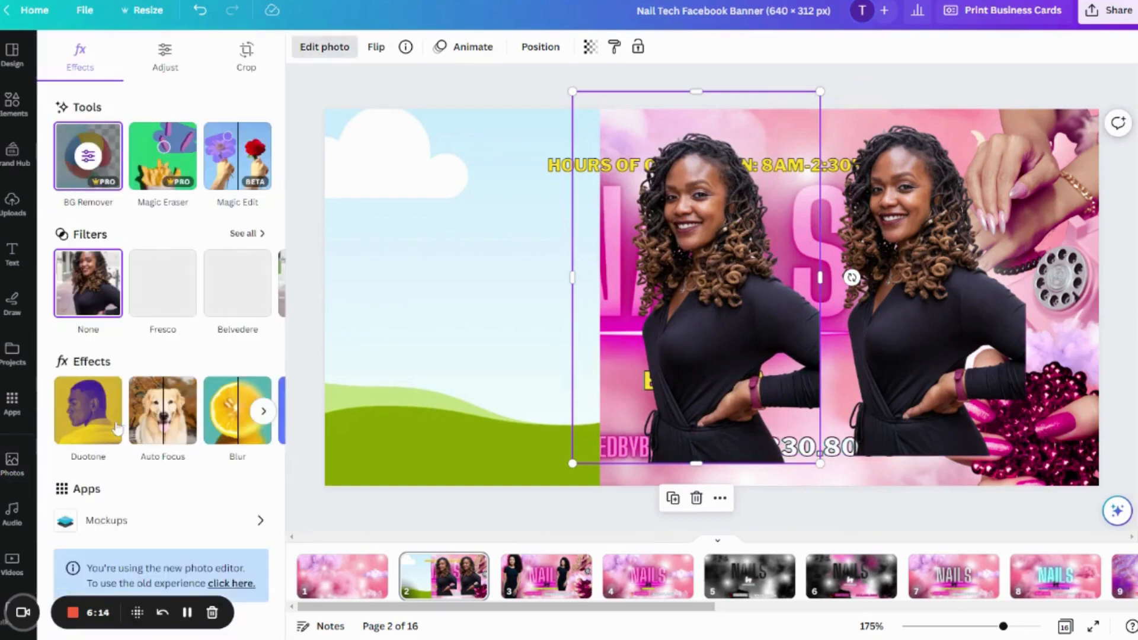
left_click(116, 428)
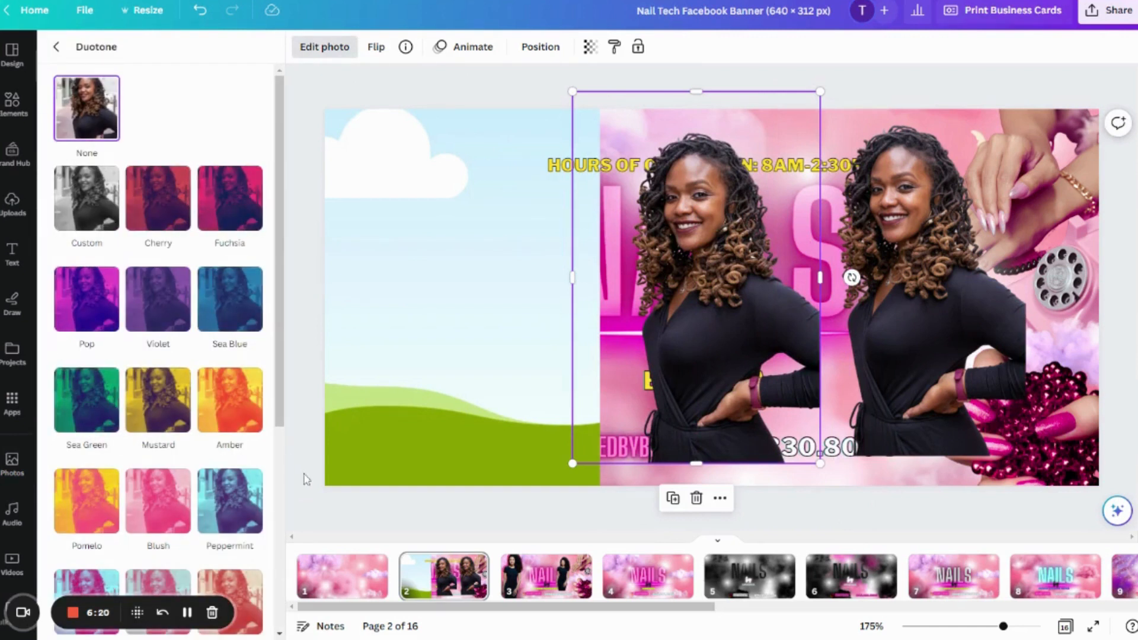
scroll(202, 423, "down", 5)
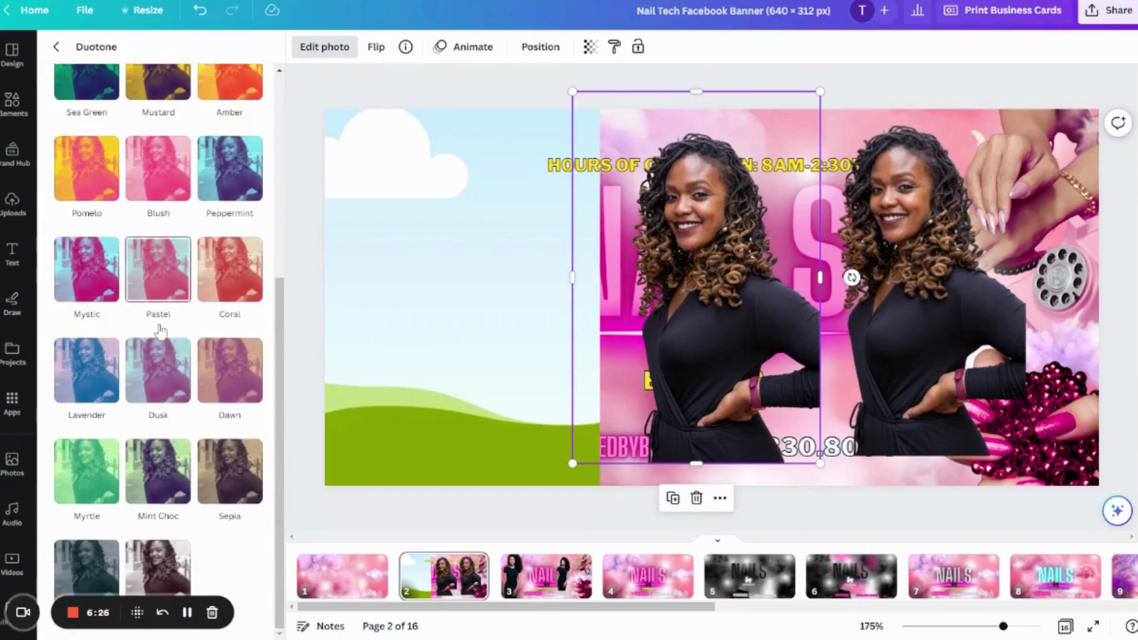
left_click(178, 191)
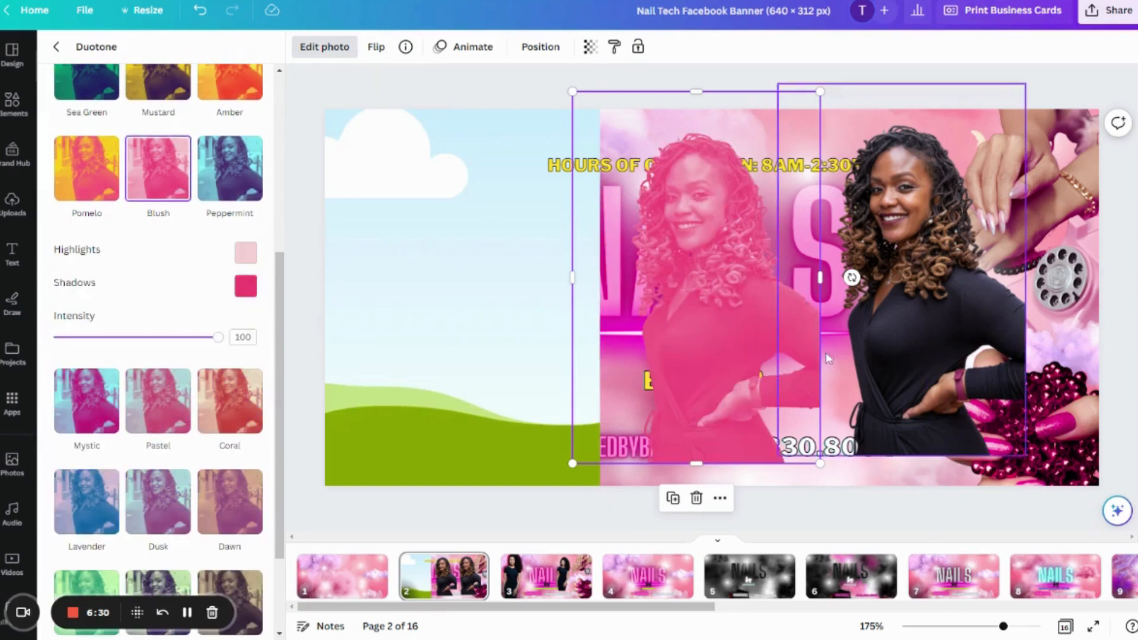
Move the photo copy and empty frame to the right half, then detach the original silhouette from its frame and delete it
left_click_drag(687, 340, 986, 324)
left_click_drag(464, 361, 1049, 350)
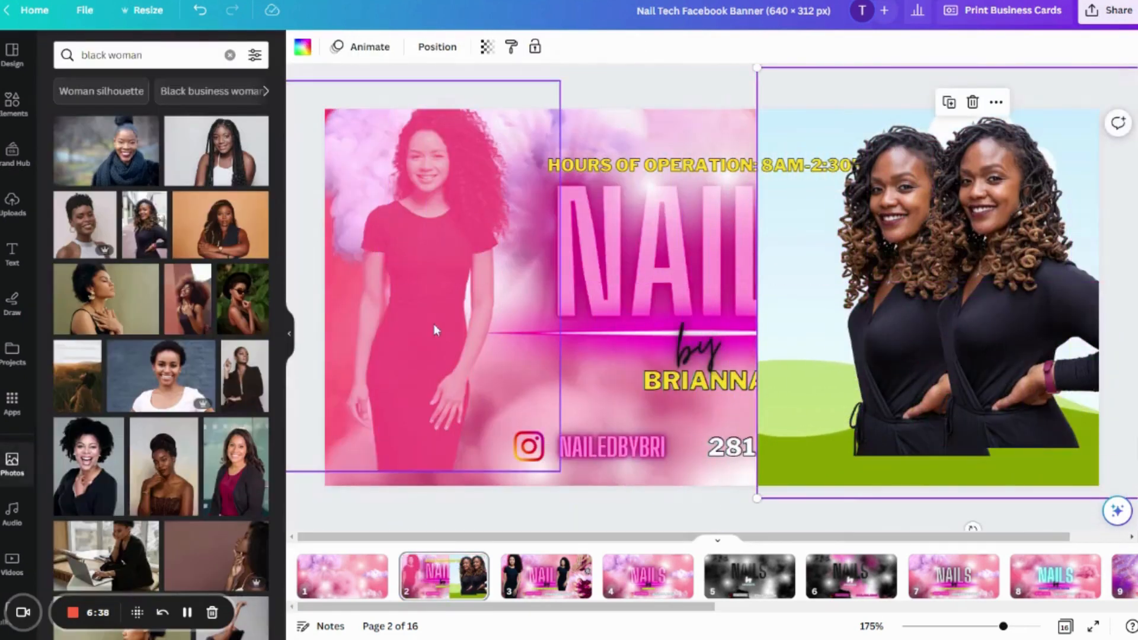
right_click(435, 329)
left_click(483, 590)
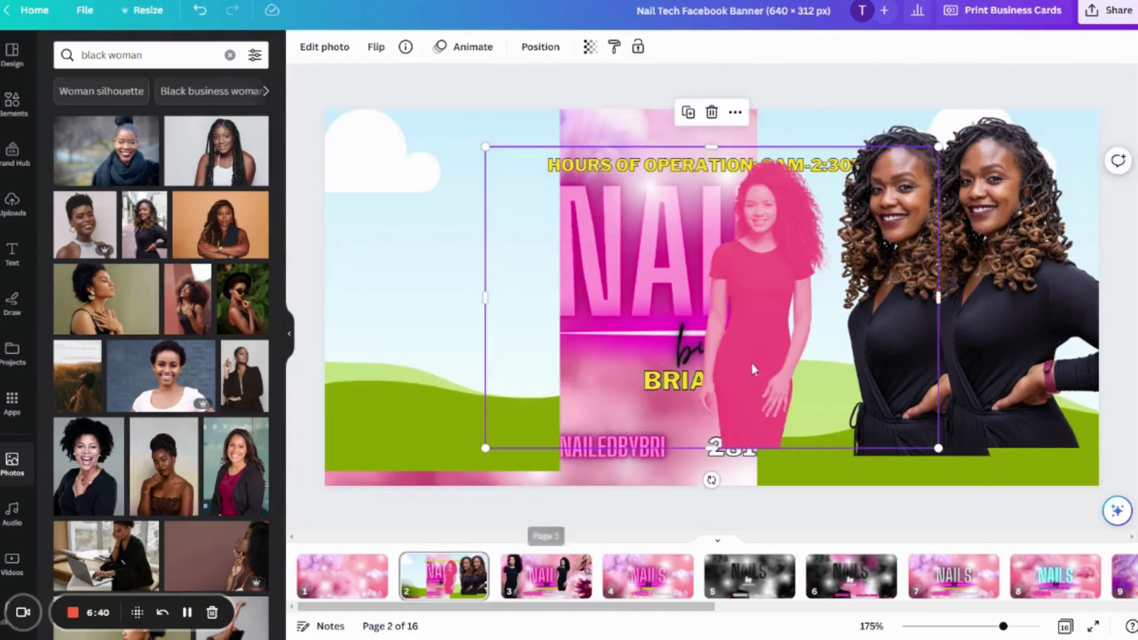
left_click(712, 113)
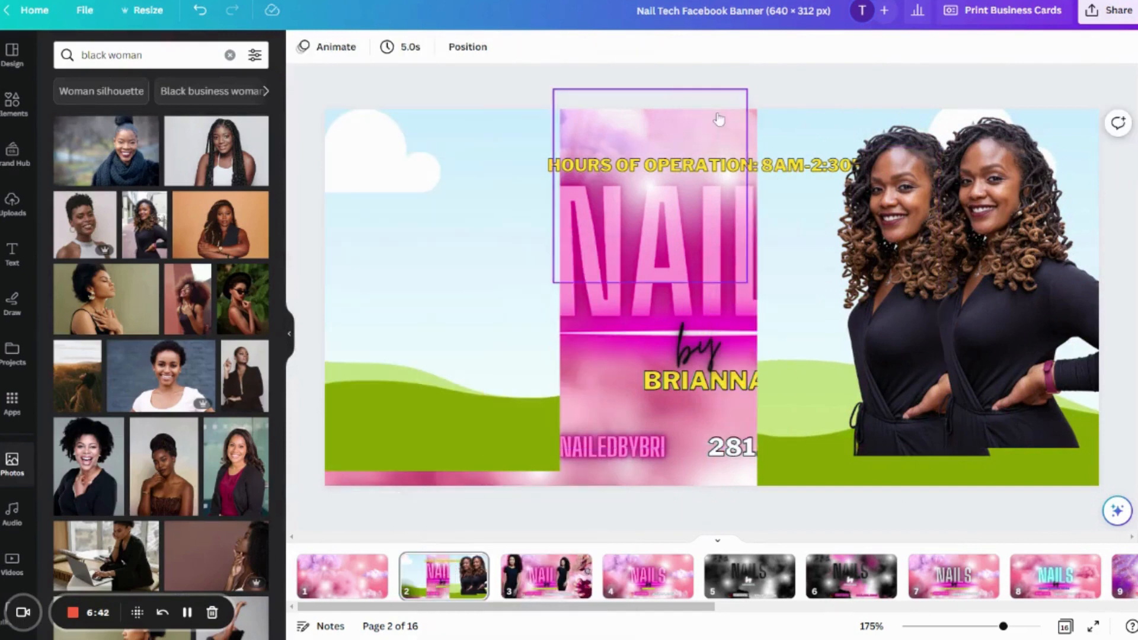
Move the copy of the new woman's photo to the banner's middle and apply the Blush Duotone effect
left_click_drag(990, 293, 633, 304)
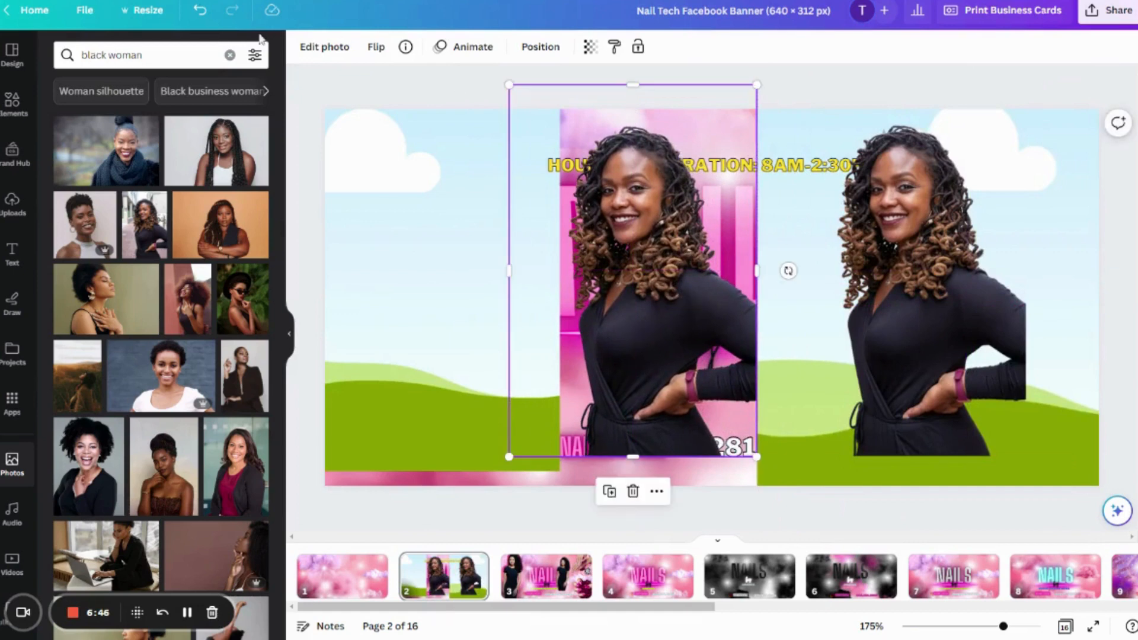
left_click(323, 47)
left_click(95, 422)
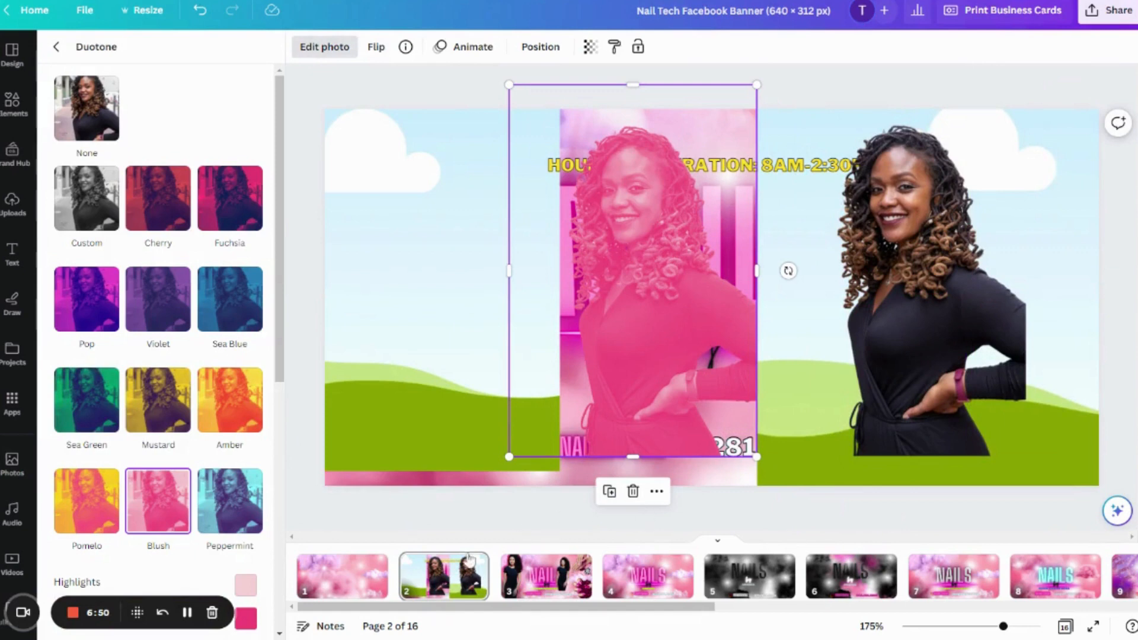
key("ctrl+z")
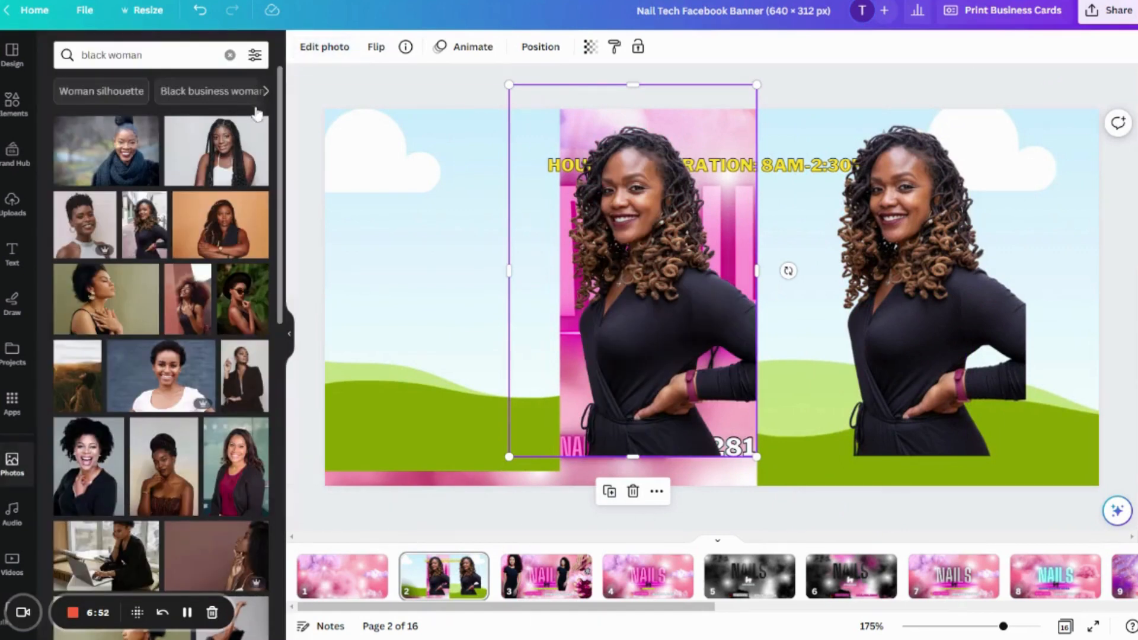
left_click(337, 51)
left_click(95, 483)
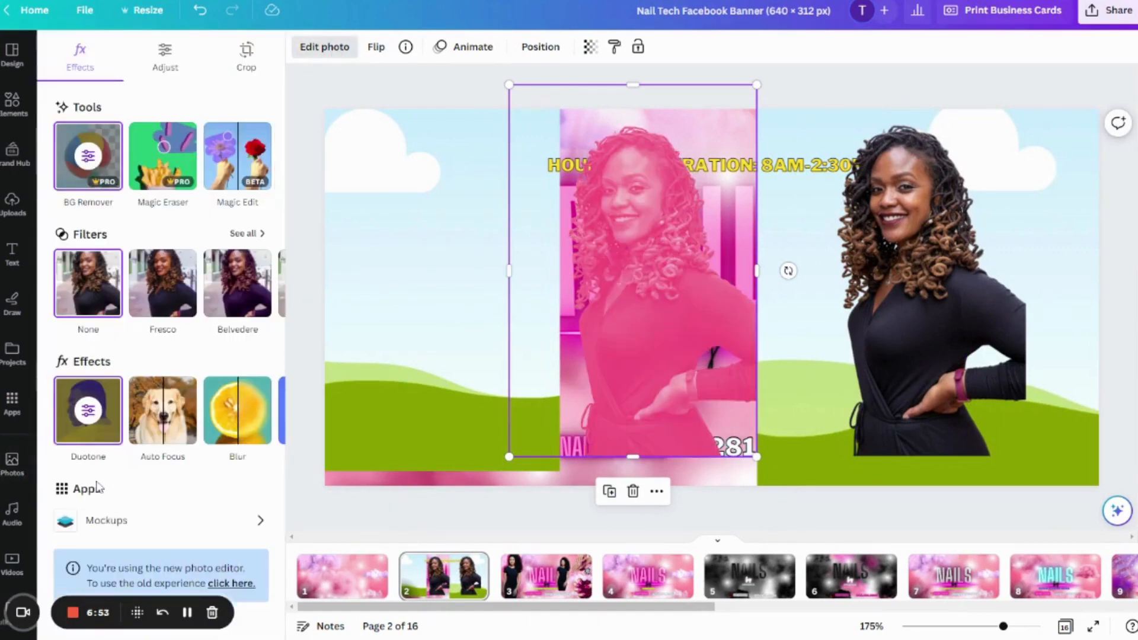
left_click(102, 438)
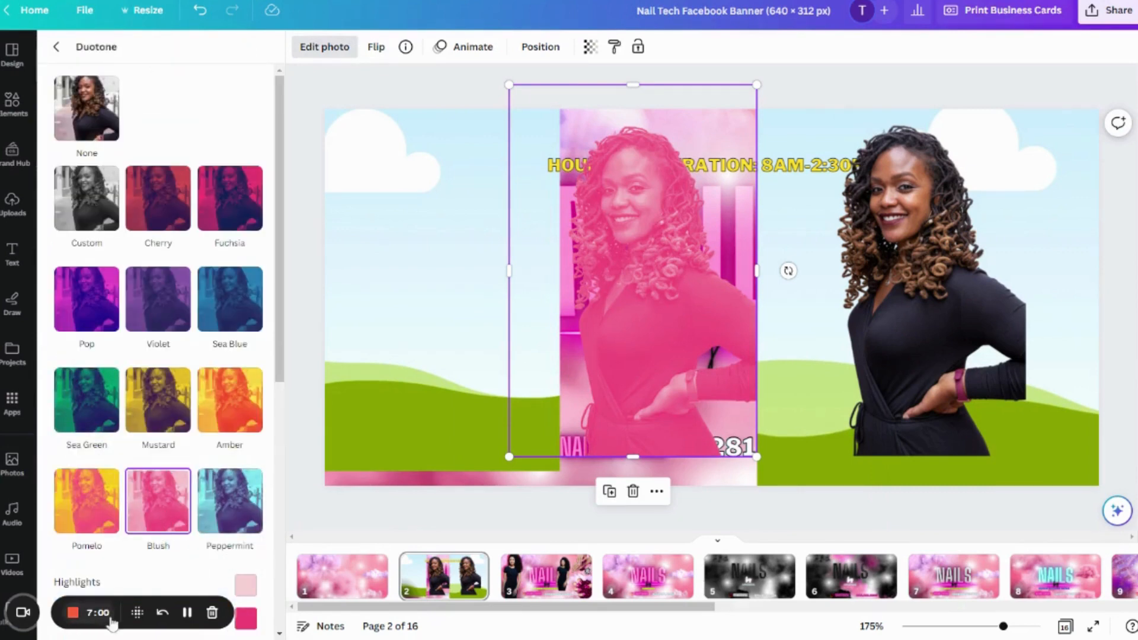
left_click_drag(137, 613, 469, 616)
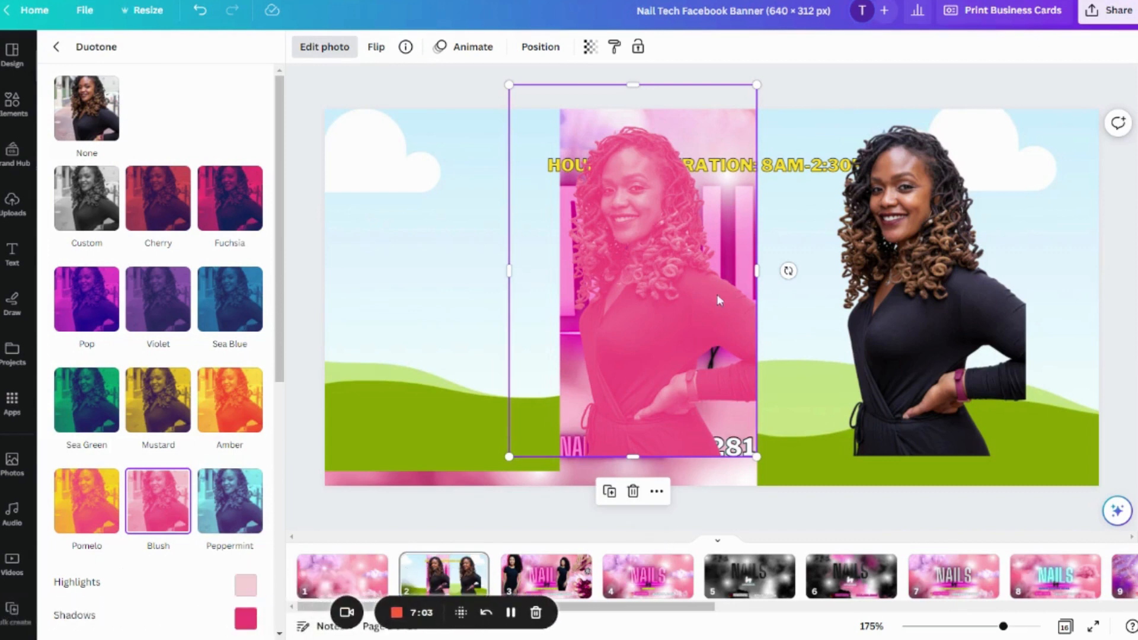
Try filling the banner's left frame with the Blush photo copy, then detach the image and delete it
left_click_drag(713, 296, 515, 304)
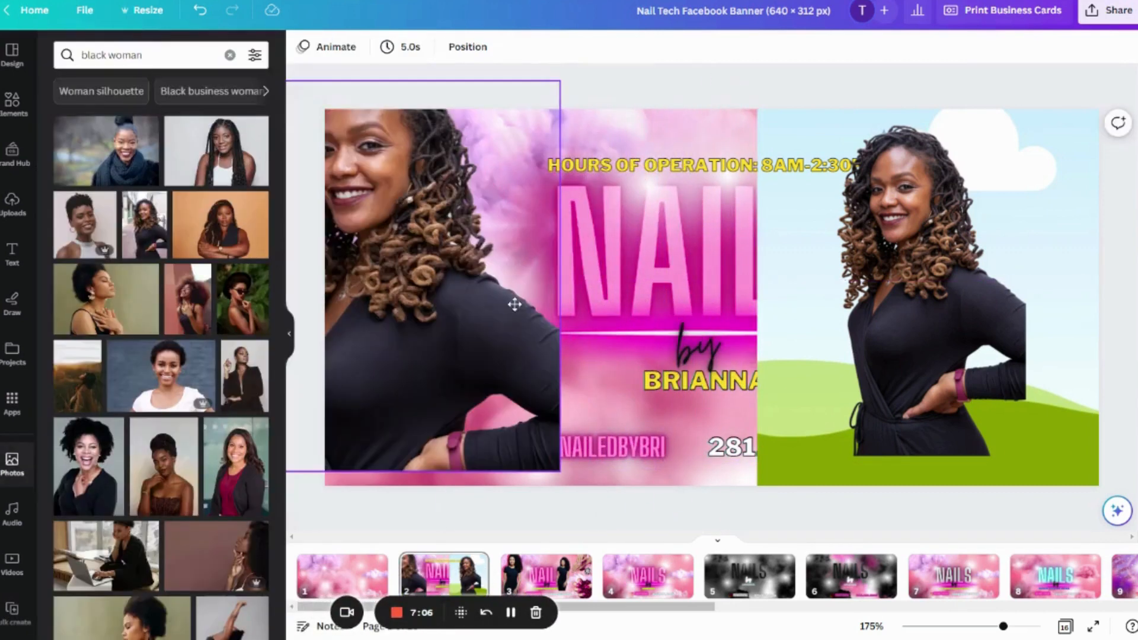
left_click(467, 316)
right_click(466, 317)
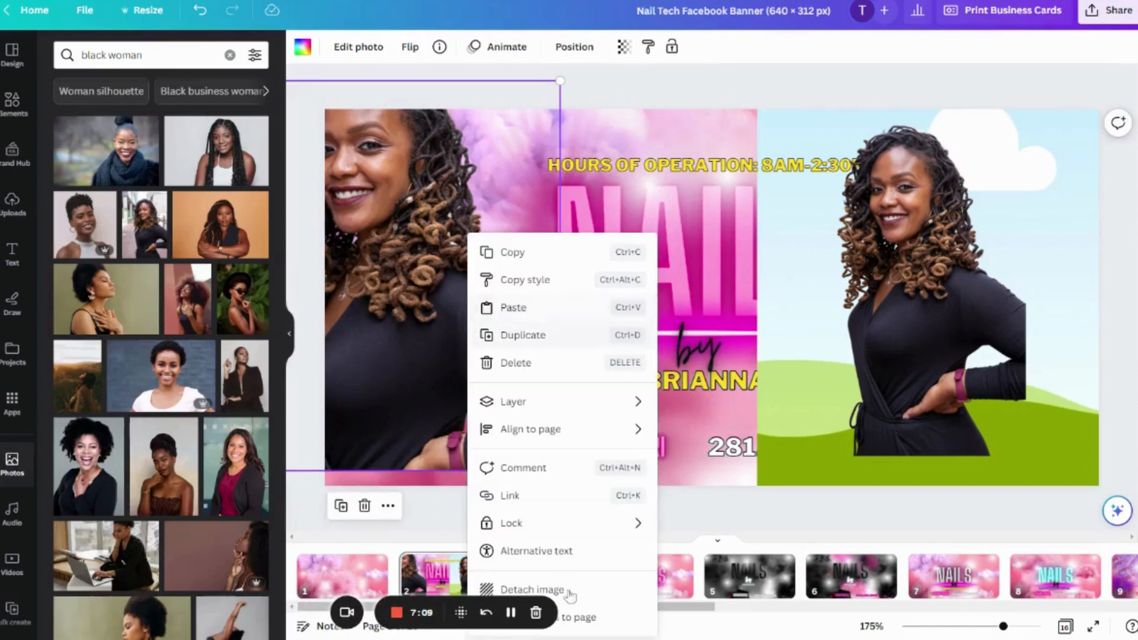
left_click(575, 599)
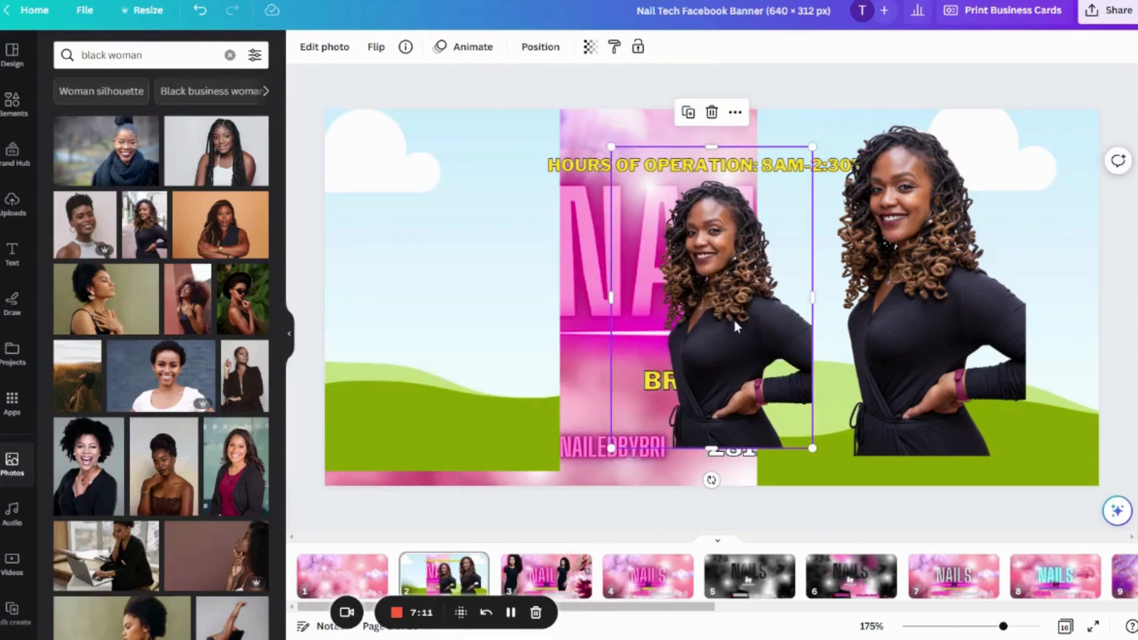
left_click_drag(734, 321, 697, 269)
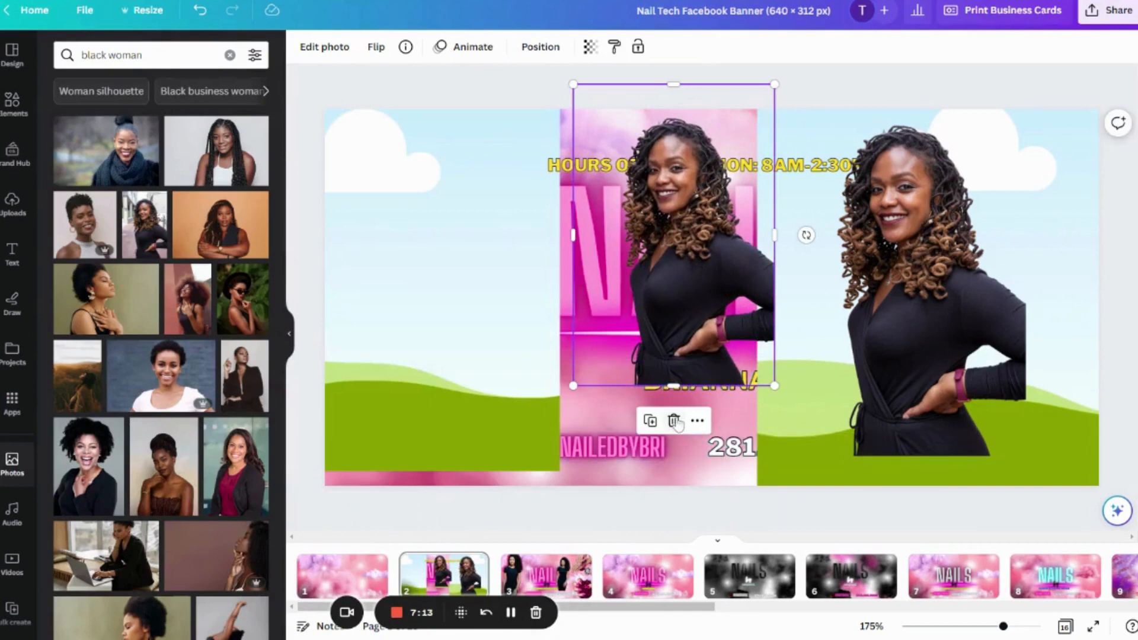
key("Delete")
Duplicate the new woman's full-color photo and place the copy between the two empty frames
left_click(951, 346)
left_click(878, 490)
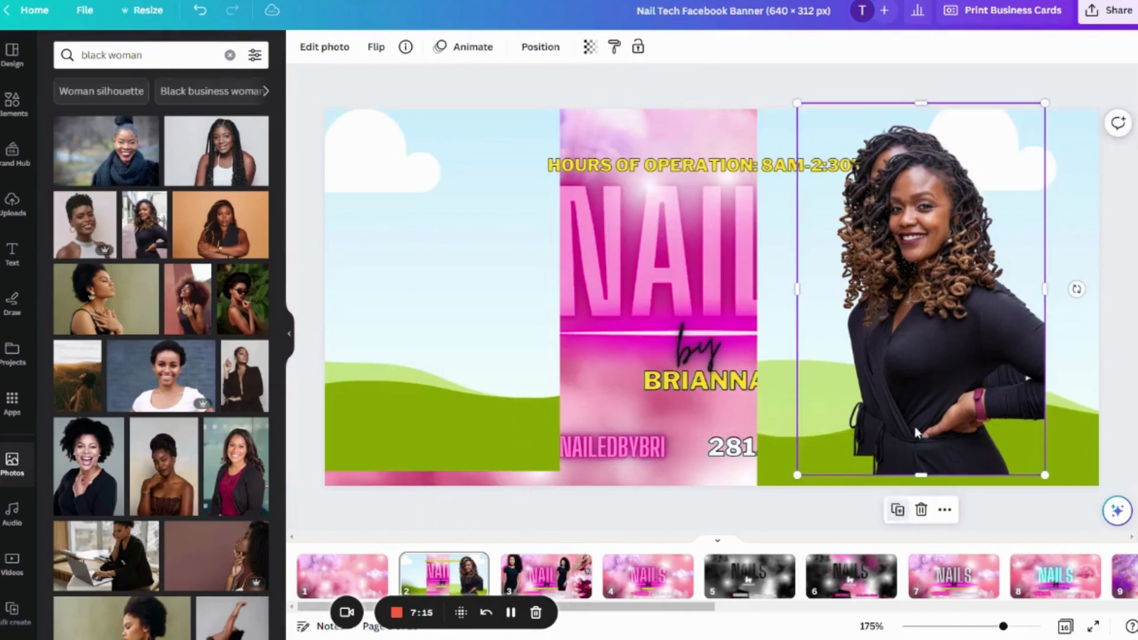
left_click_drag(939, 373, 648, 373)
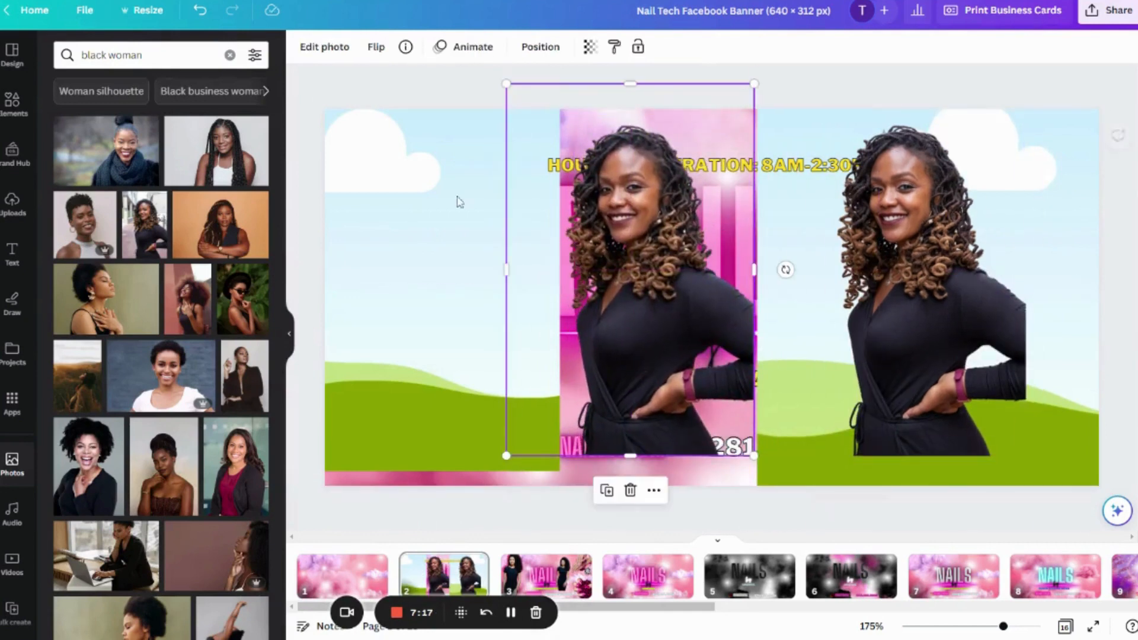
Apply the Blush Duotone effect to the photo copy between the frames
left_click(313, 53)
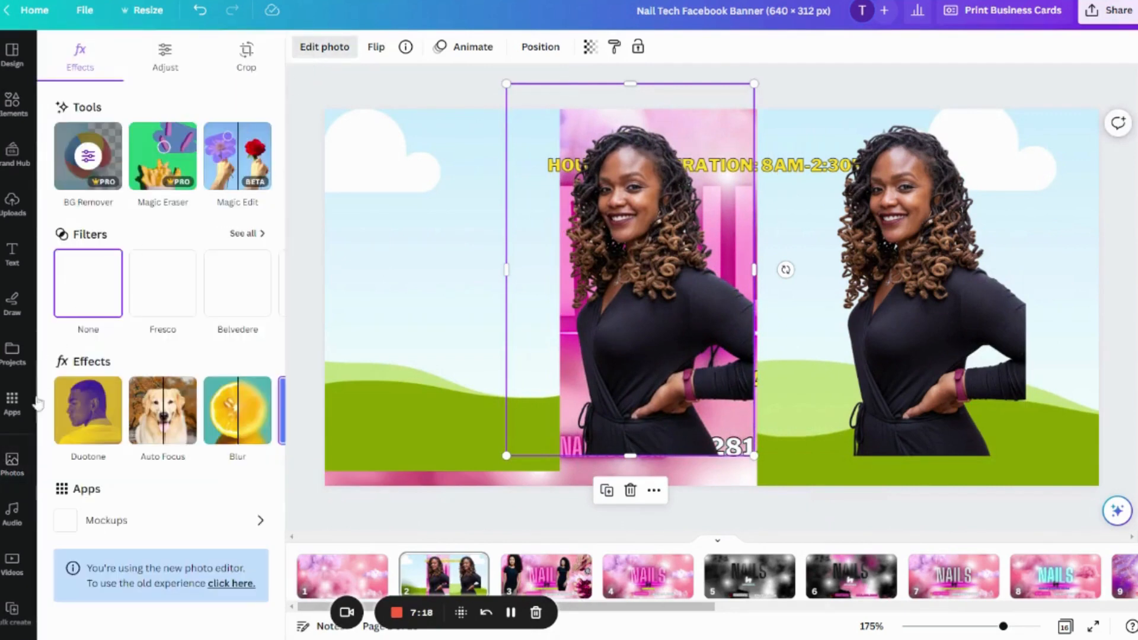
left_click(87, 410)
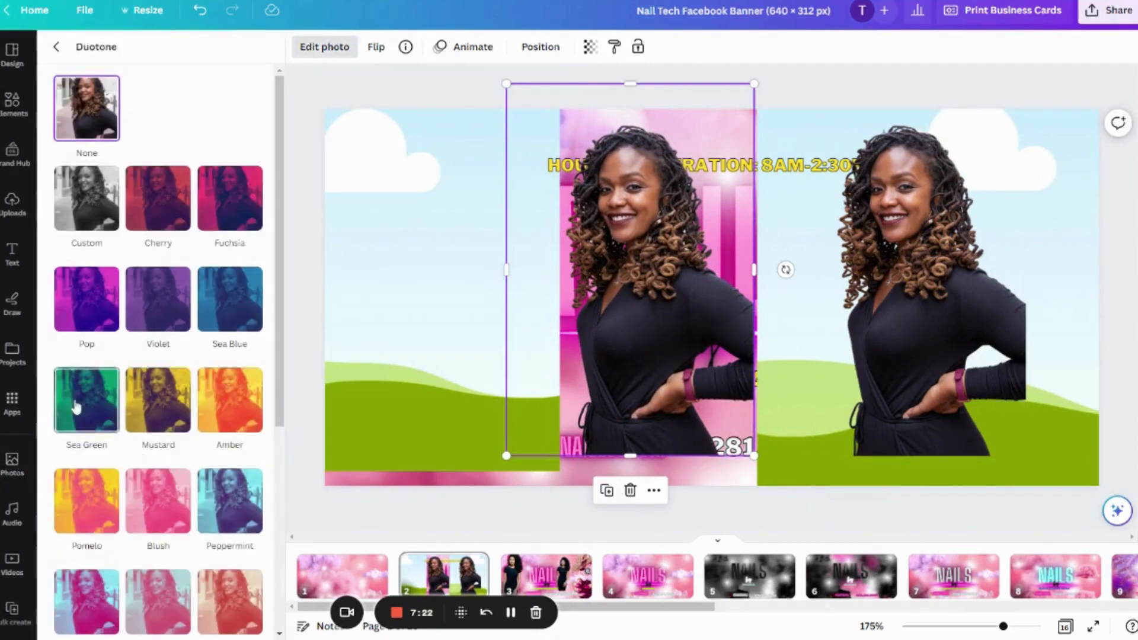
left_click(158, 527)
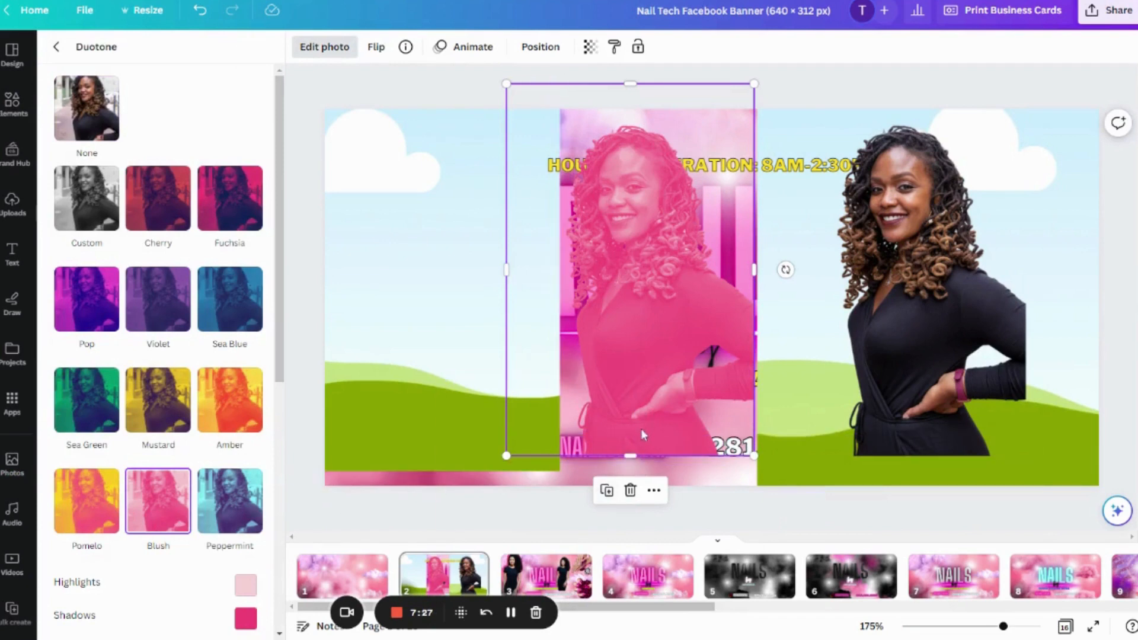
left_click_drag(279, 349, 280, 204)
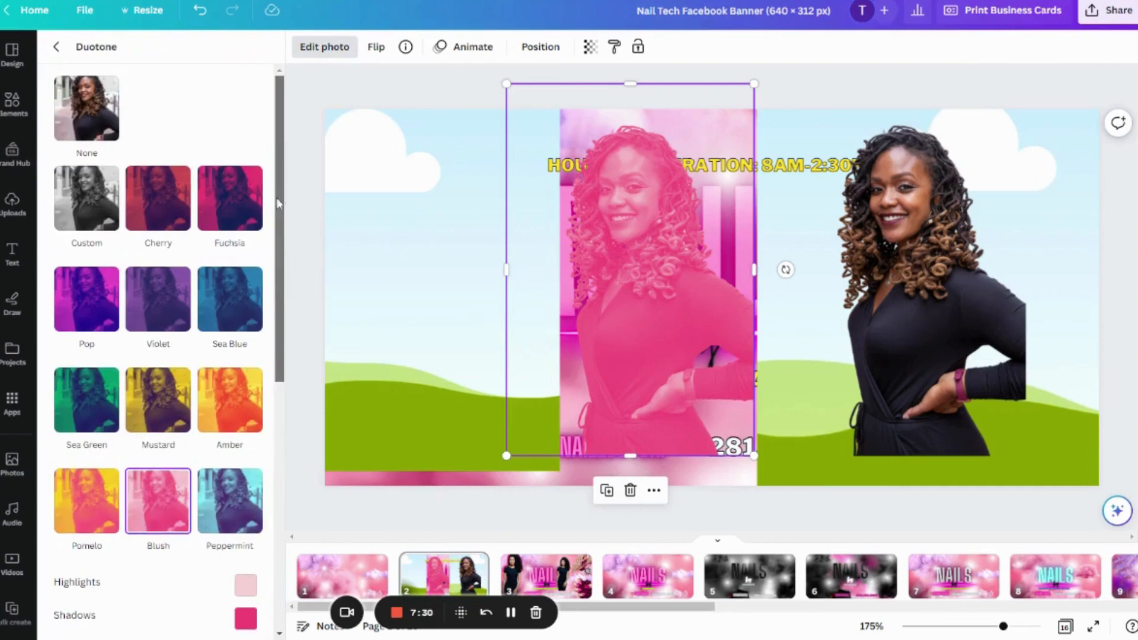
left_click(59, 47)
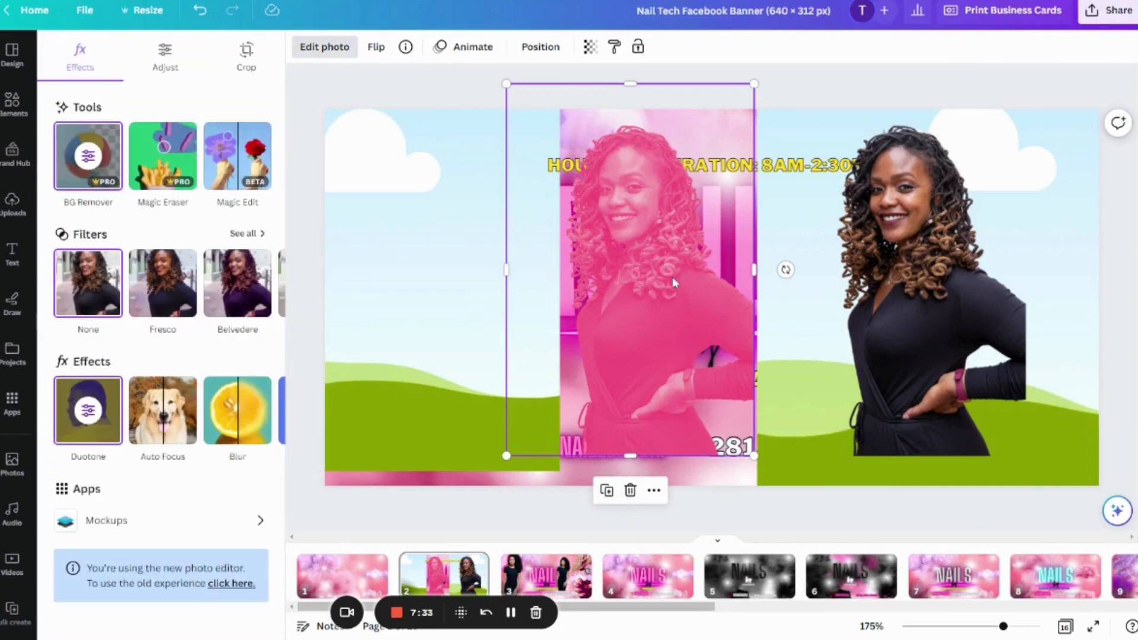
Try placing the tinted copy in the left frame, then take it back out to the banner's middle
left_click_drag(672, 276, 487, 280)
key("Delete")
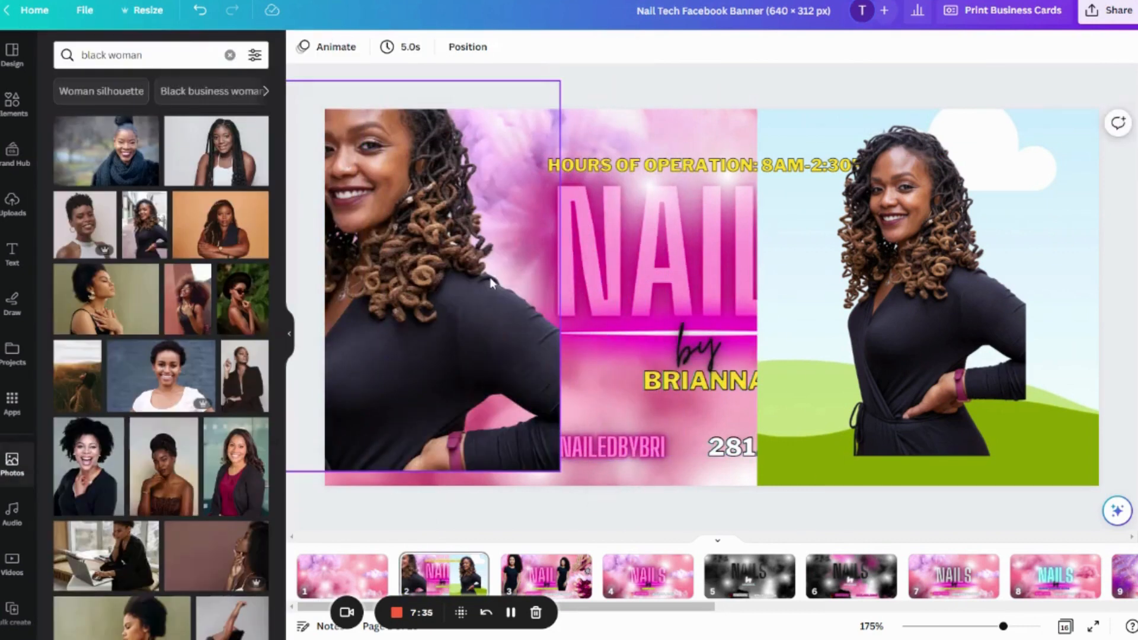
left_click(200, 12)
left_click_drag(465, 326, 673, 328)
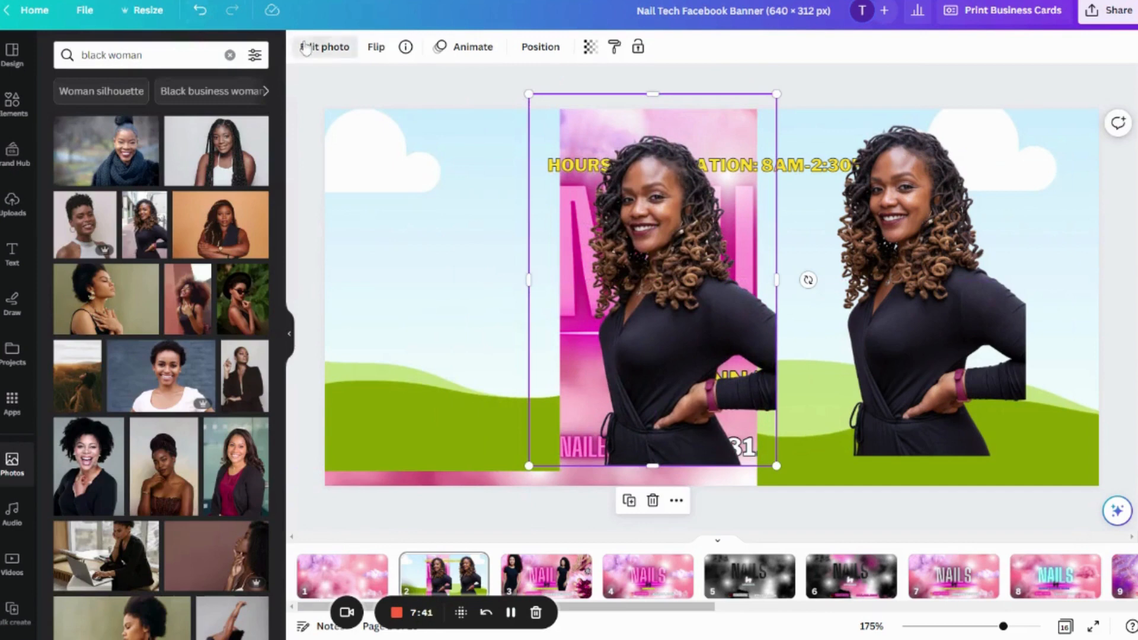
Reapply the Blush Duotone effect to the unframed photo copy in the banner's middle
left_click(304, 50)
left_click(83, 412)
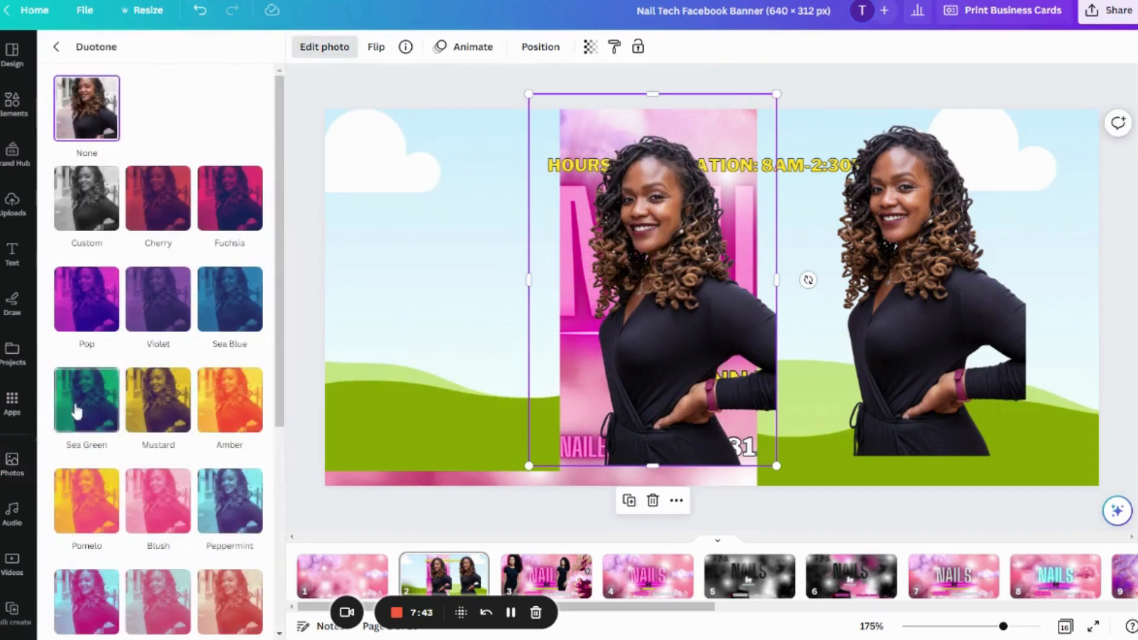
left_click(142, 527)
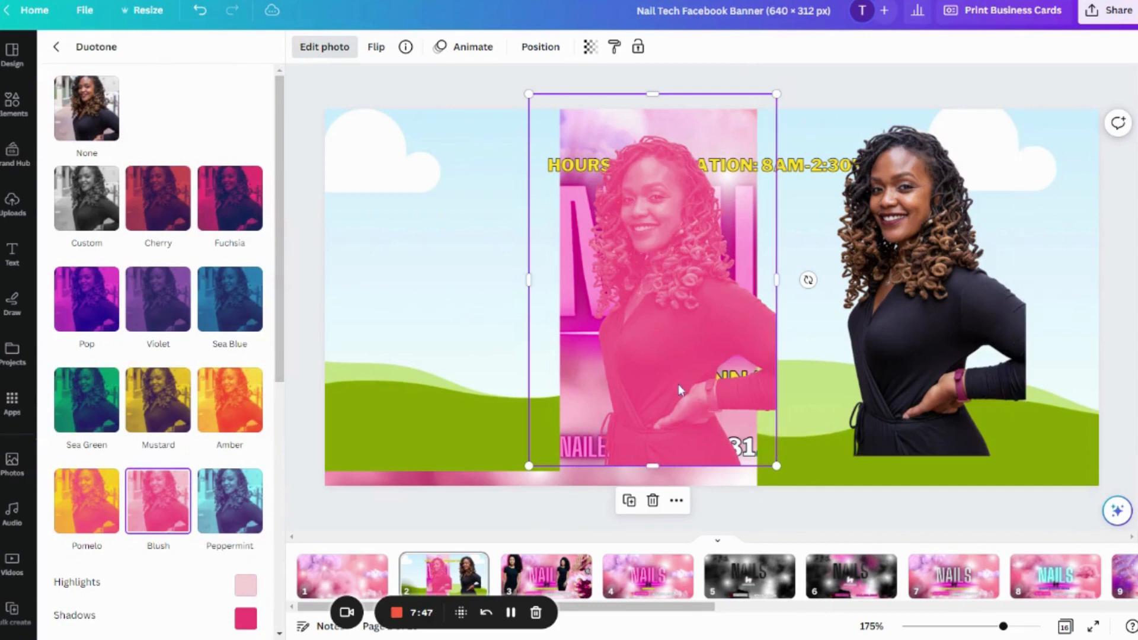
Delete the empty left frame, and place the pink photo copy there, enlarged to reach the banner's bottom edge
left_click(414, 328)
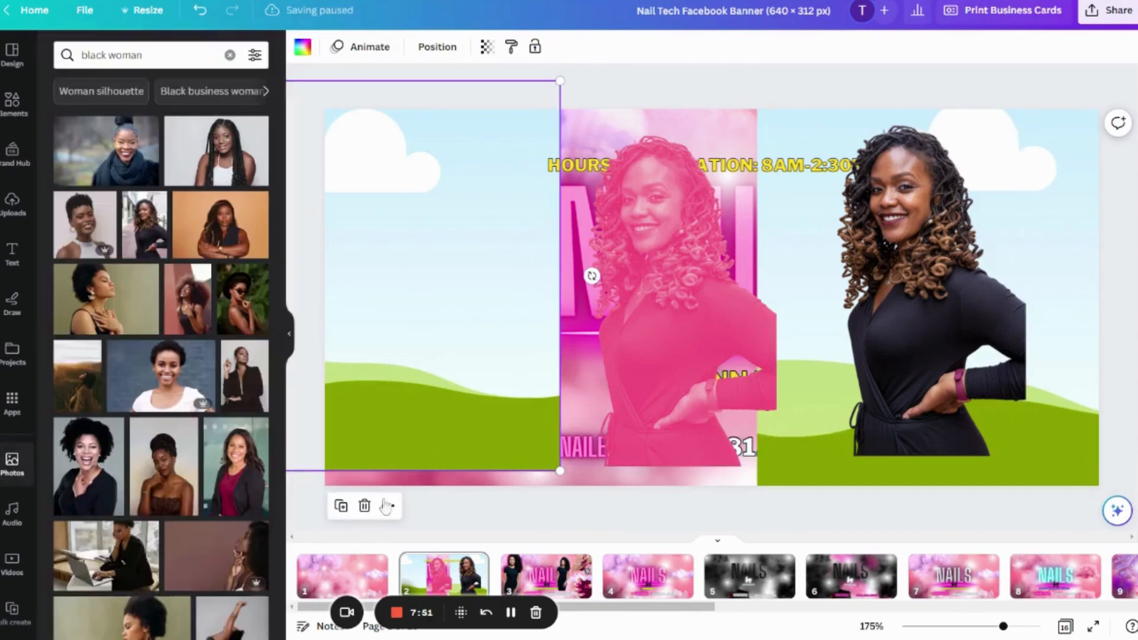
left_click(364, 505)
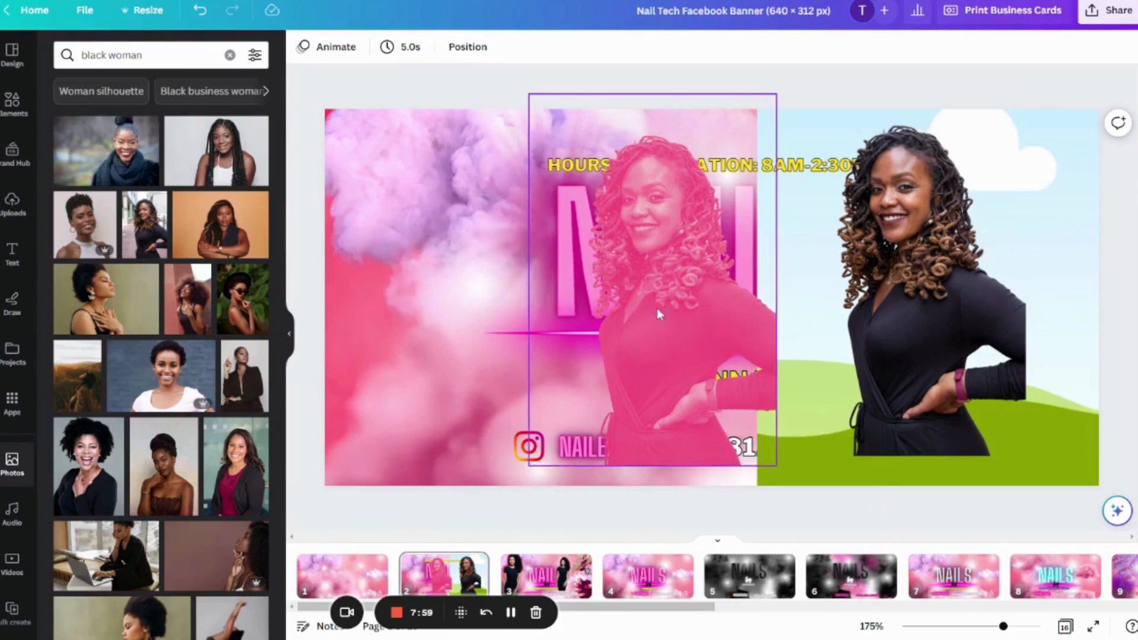
left_click_drag(656, 308, 426, 285)
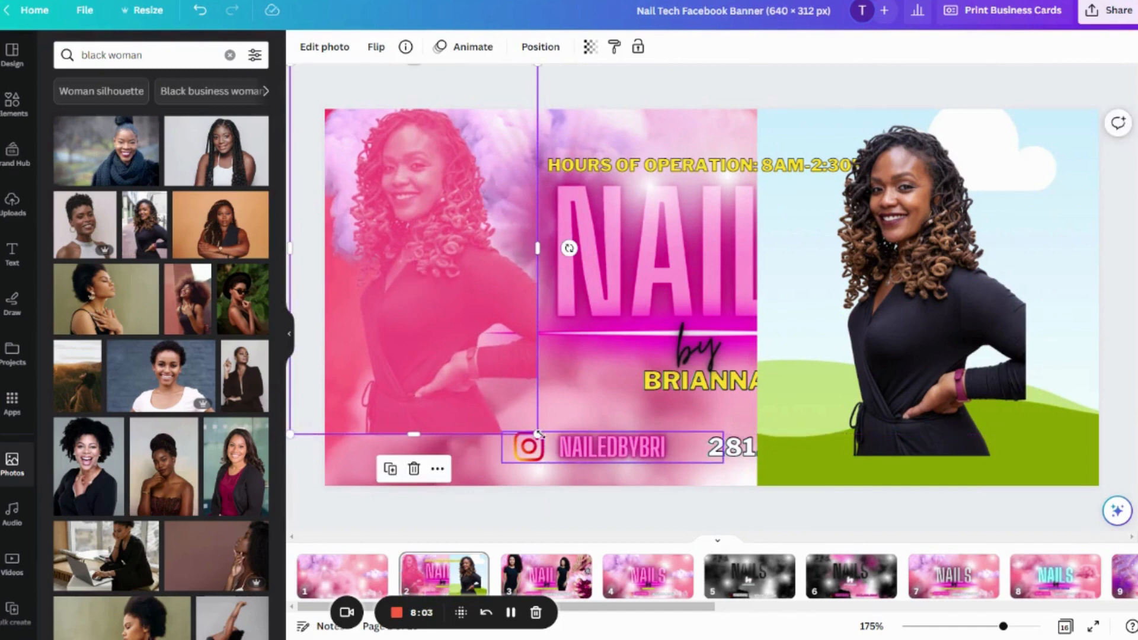
left_click_drag(538, 434, 578, 493)
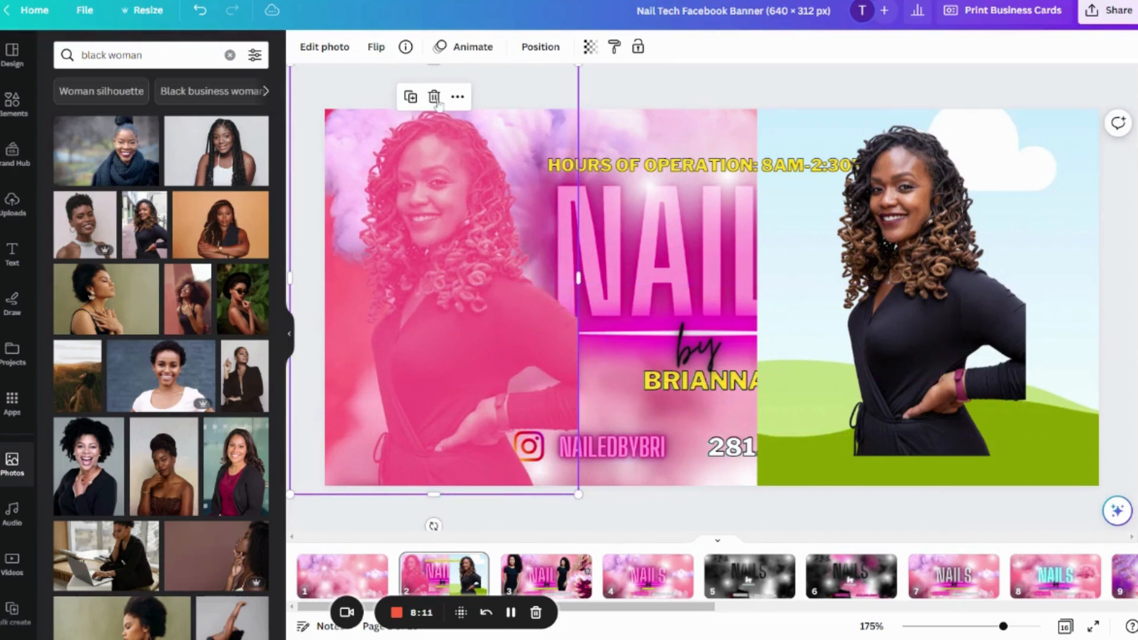
Flip the pink photo copy horizontally
left_click(376, 47)
left_click(397, 83)
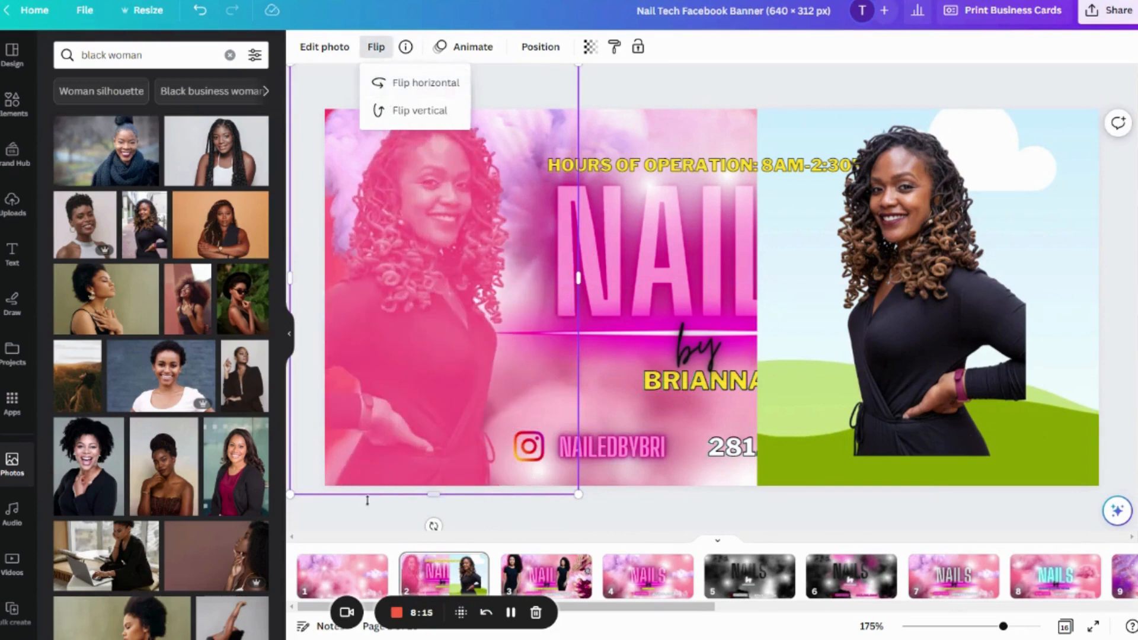
left_click(391, 520)
Move the full-color photo beside the pink copy and delete the empty right frame
left_click_drag(941, 380, 660, 383)
left_click(1019, 300)
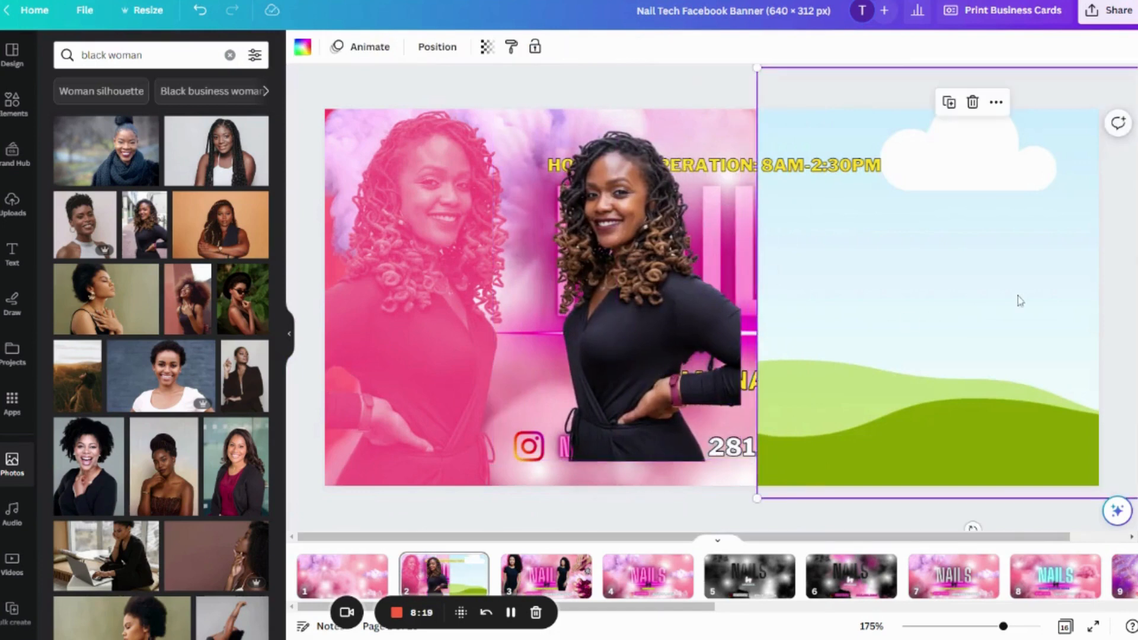
left_click(973, 102)
Flip the full-color photo horizontally and enlarge it to about 236 × 354 px, reaching the banner's bottom edge
left_click(575, 335)
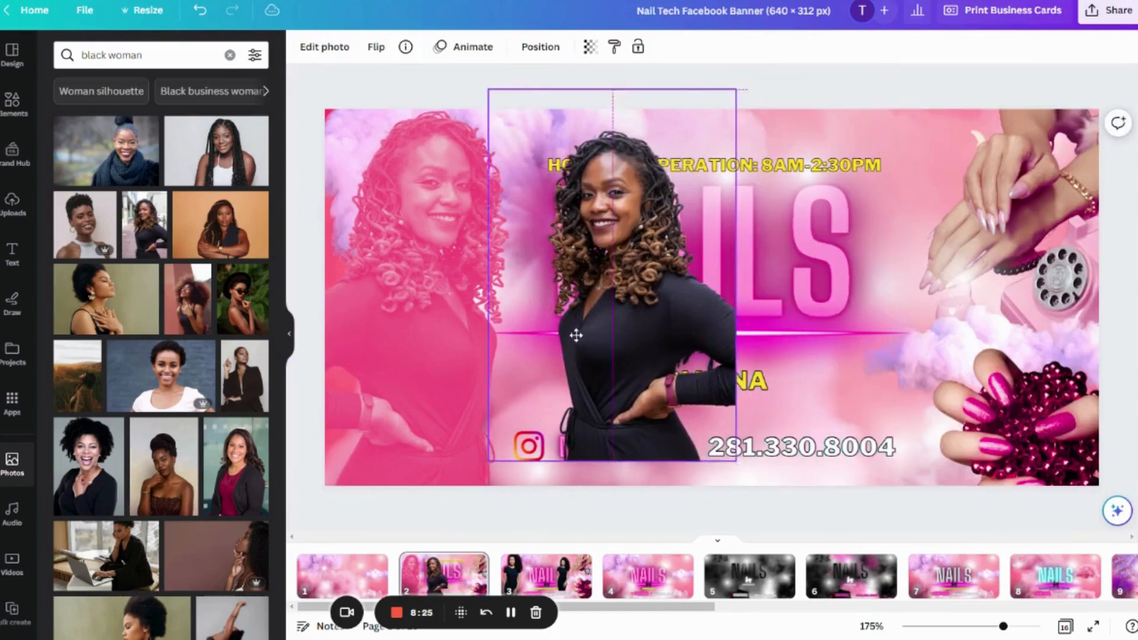
left_click_drag(575, 336, 568, 335)
left_click(375, 47)
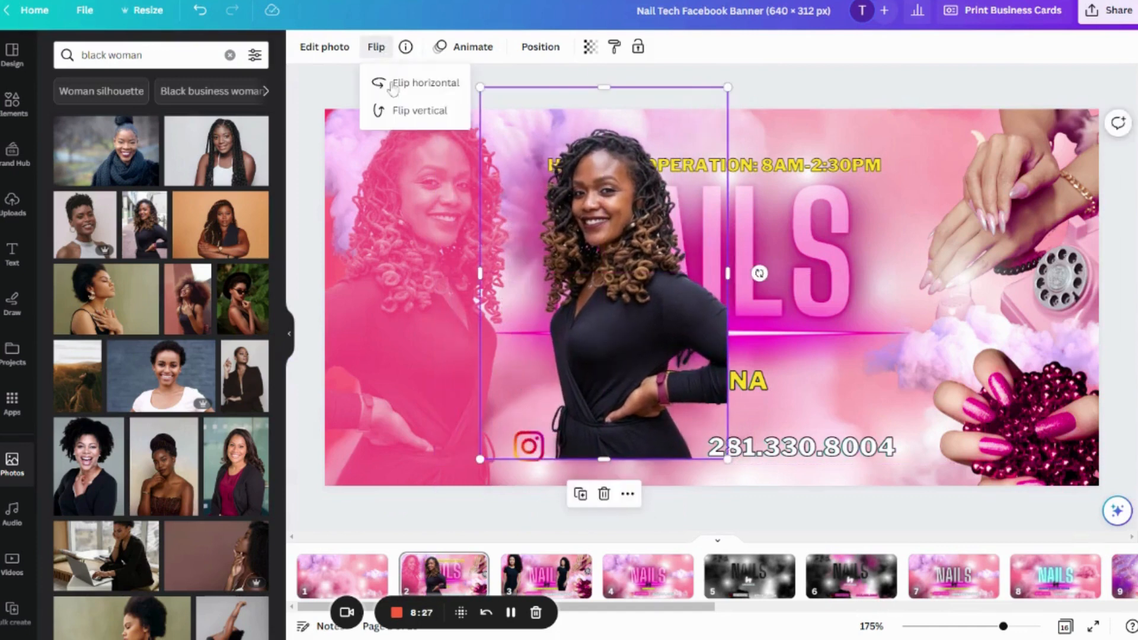
left_click(391, 82)
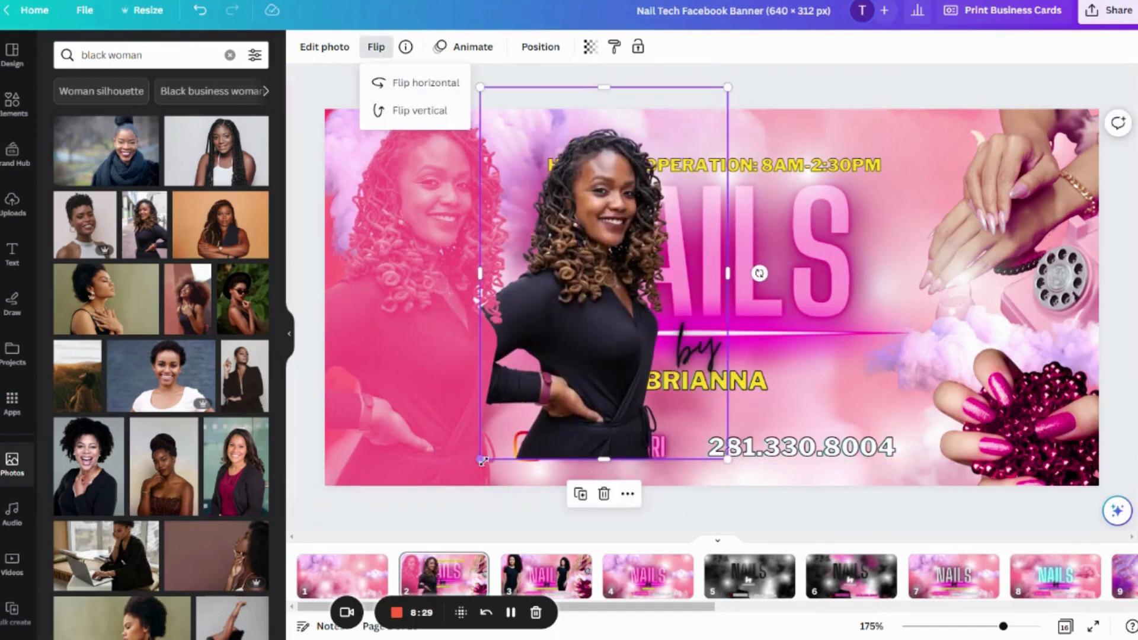
left_click_drag(480, 463, 409, 489)
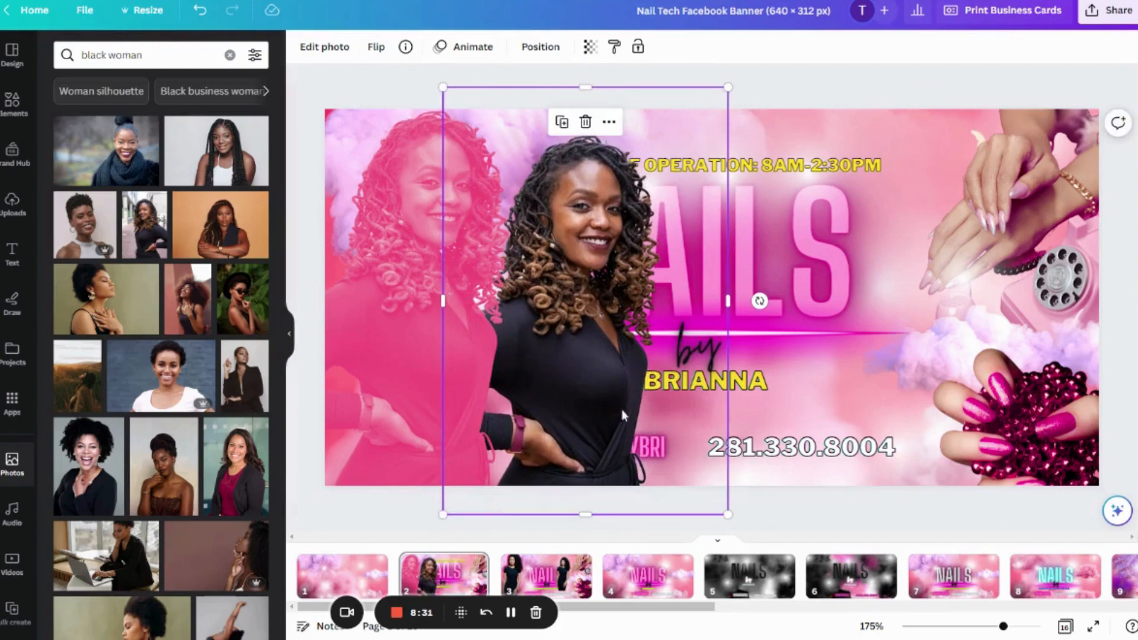
left_click_drag(621, 409, 643, 383)
Bring the full-color photo forward and place it over the pink silhouette, leaving a pink outline around the woman
left_click(540, 47)
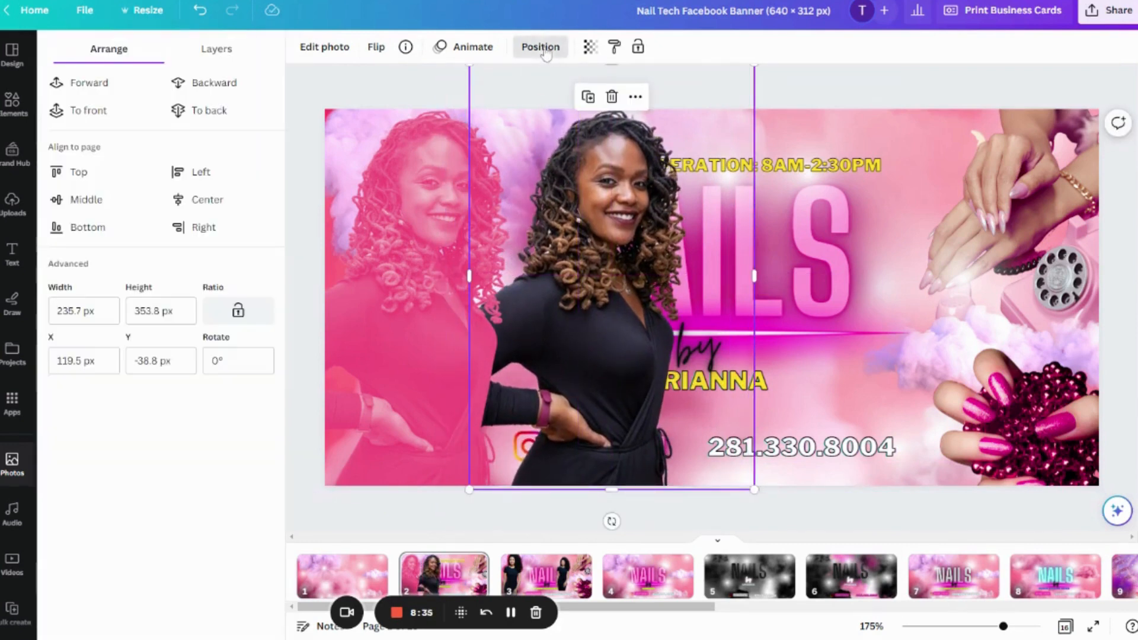
left_click(88, 83)
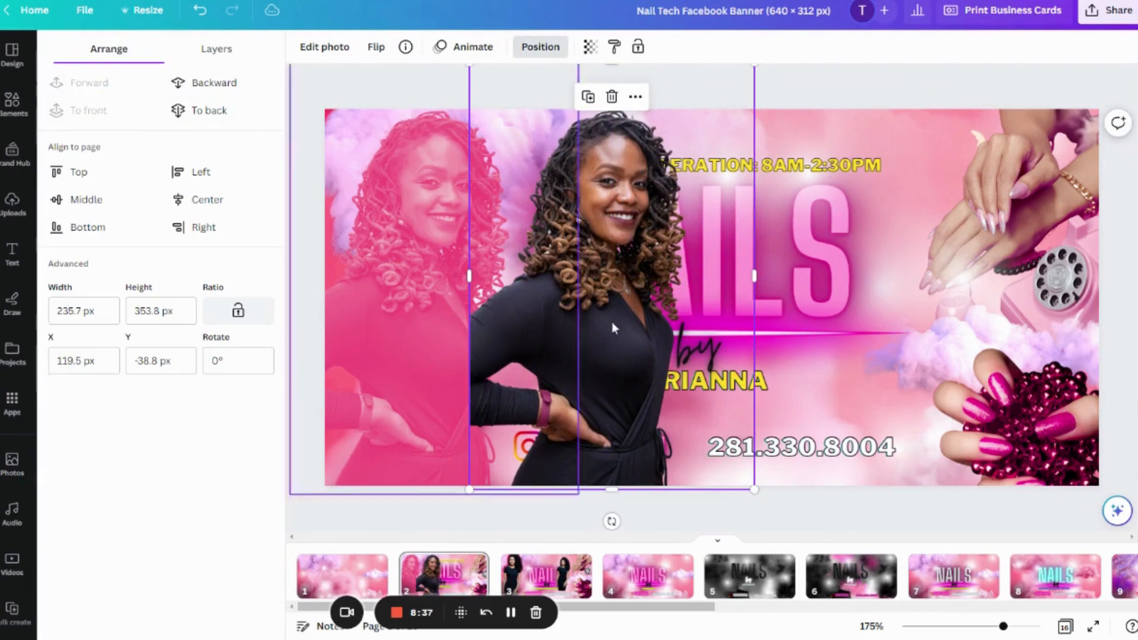
left_click_drag(632, 345, 469, 353)
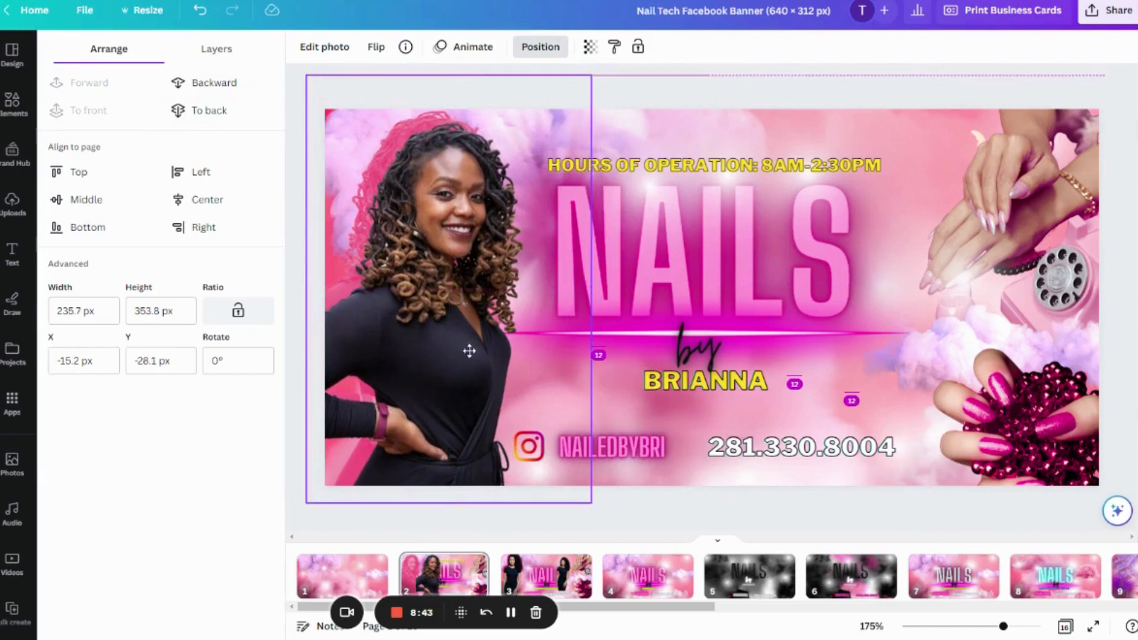
left_click(687, 98)
left_click(686, 101)
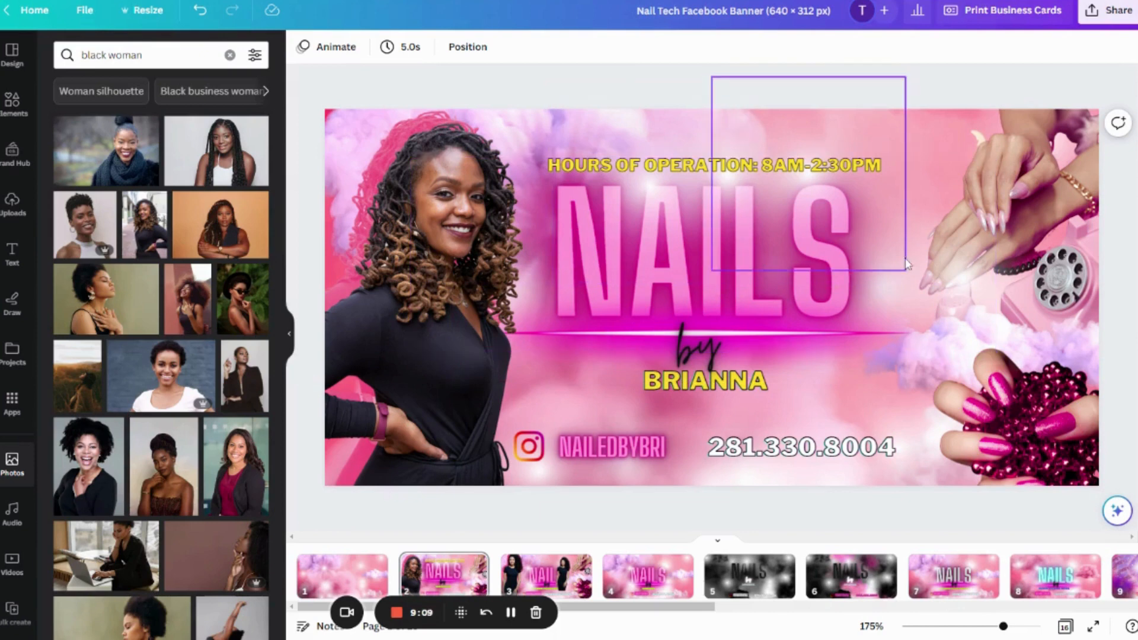
Select the pink light streak and move its layer below the two Instagram handle text layers
left_click(755, 271)
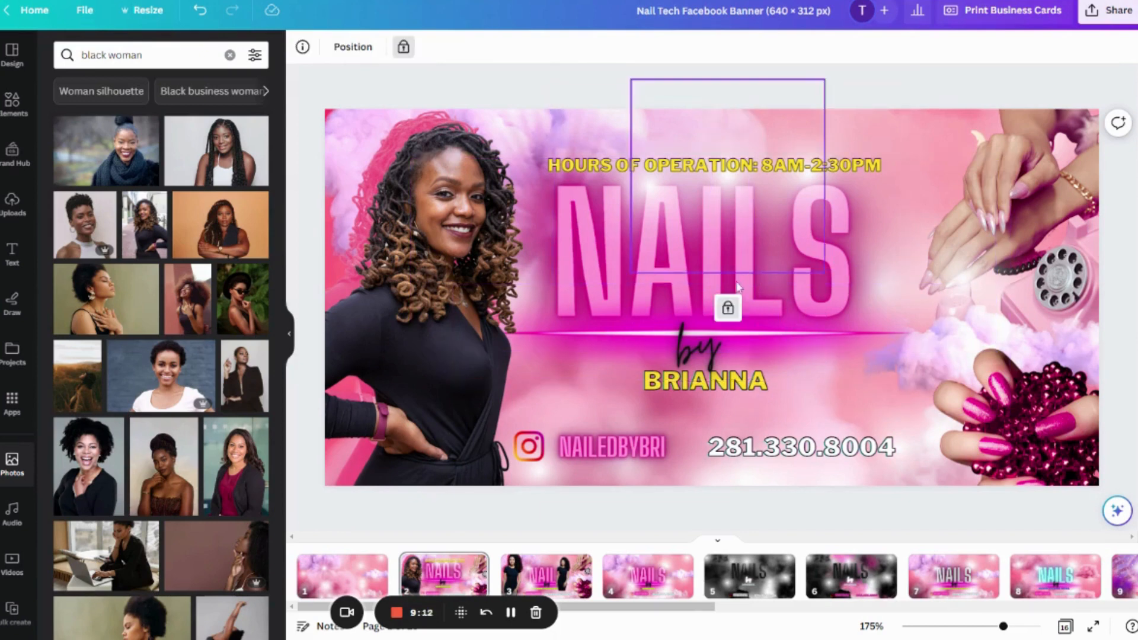
left_click(698, 299)
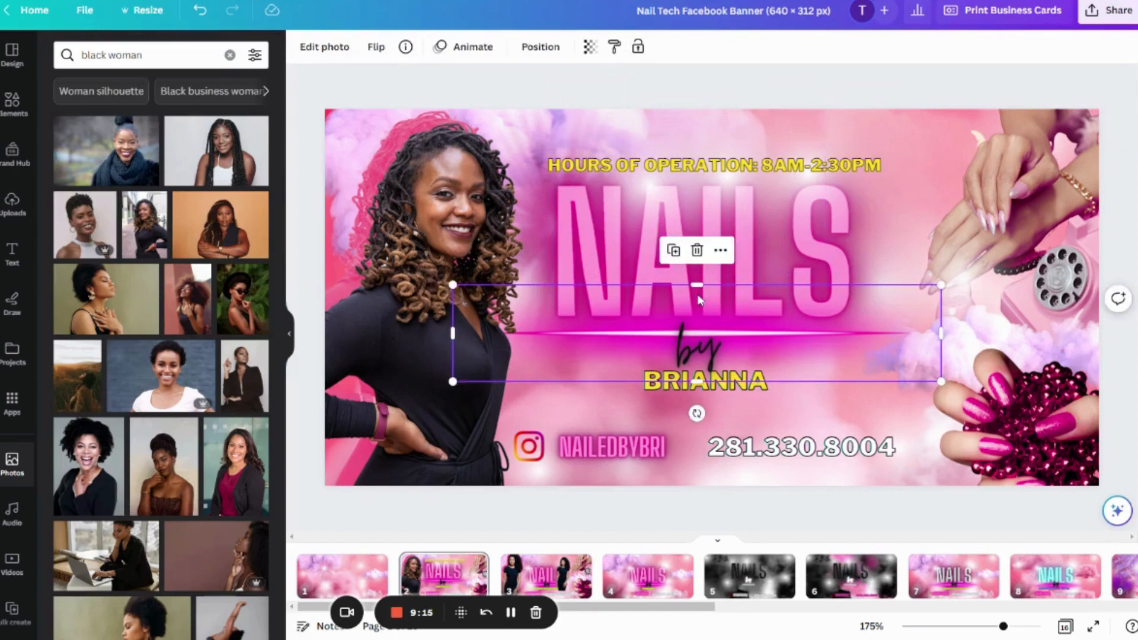
left_click(538, 50)
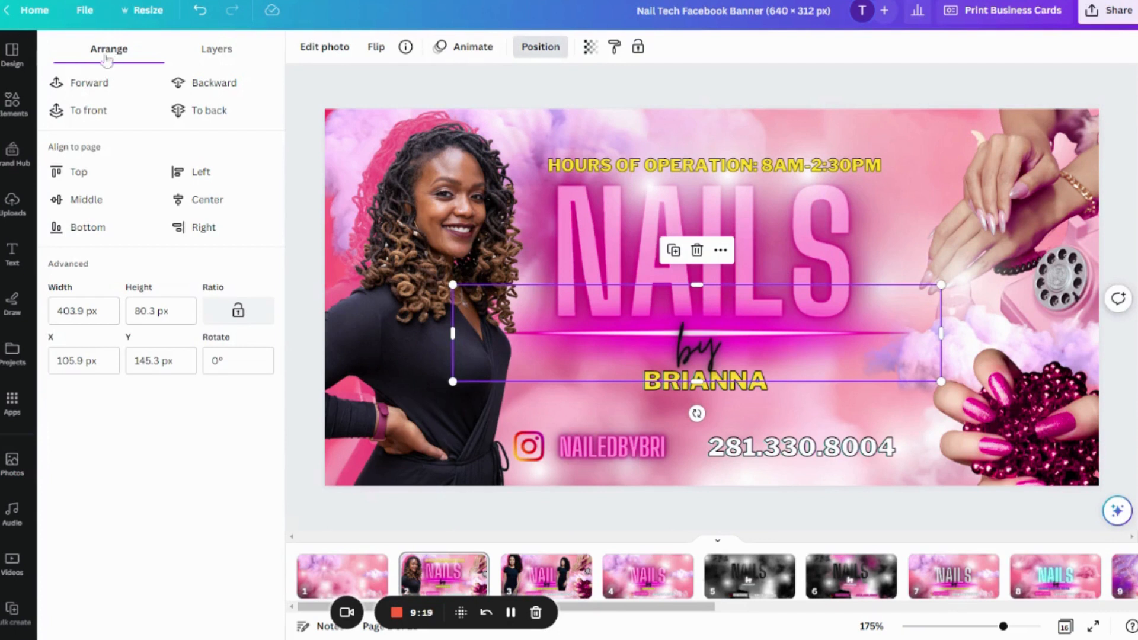
left_click(211, 56)
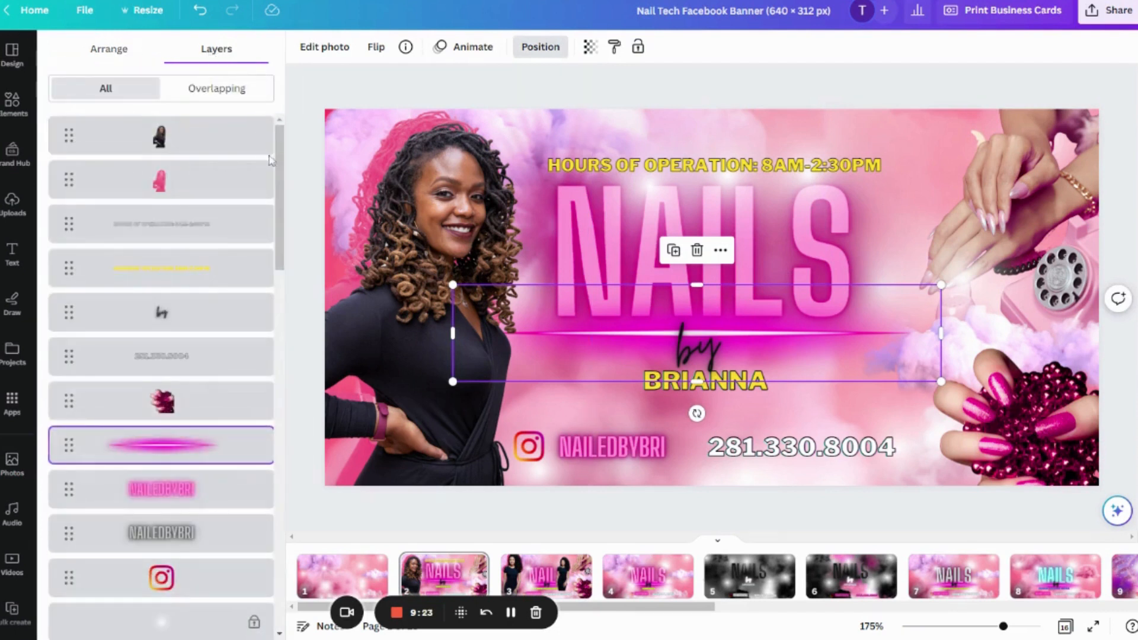
left_click_drag(279, 157, 296, 131)
left_click_drag(65, 460, 70, 556)
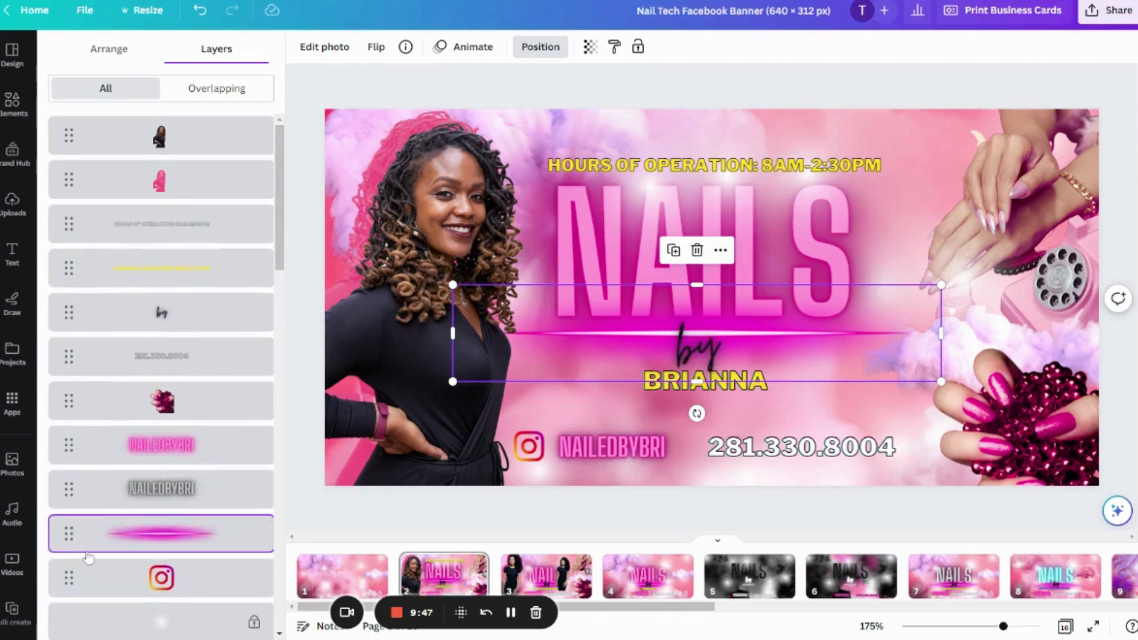
Compare the full layer list with the layers overlapping the pink light streak, and view that layer's available options
left_click(228, 95)
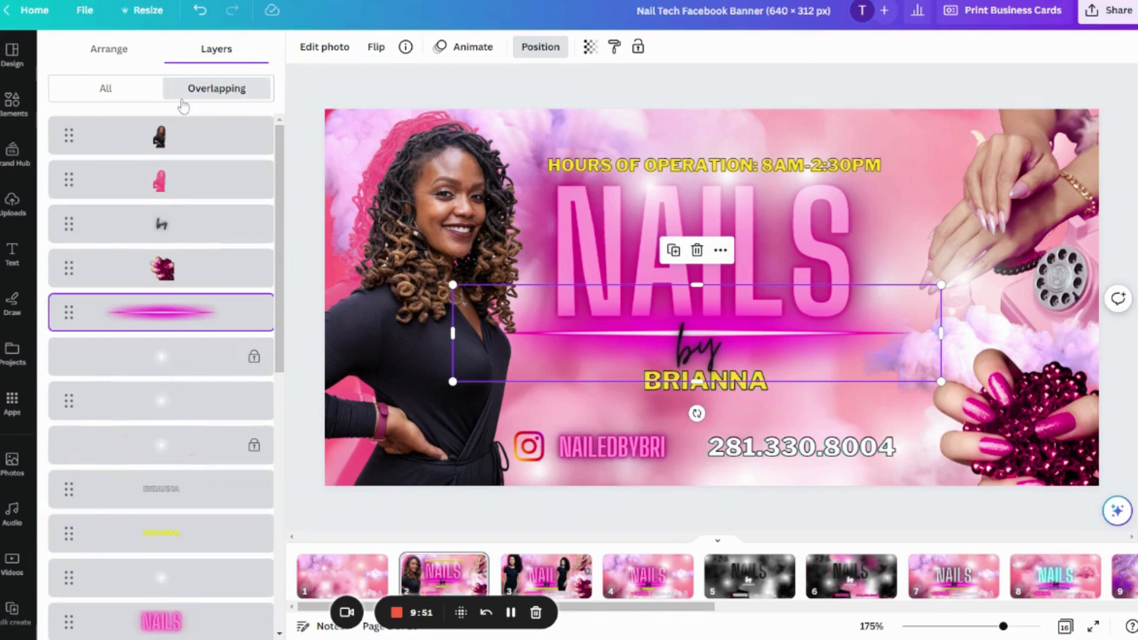
left_click(145, 96)
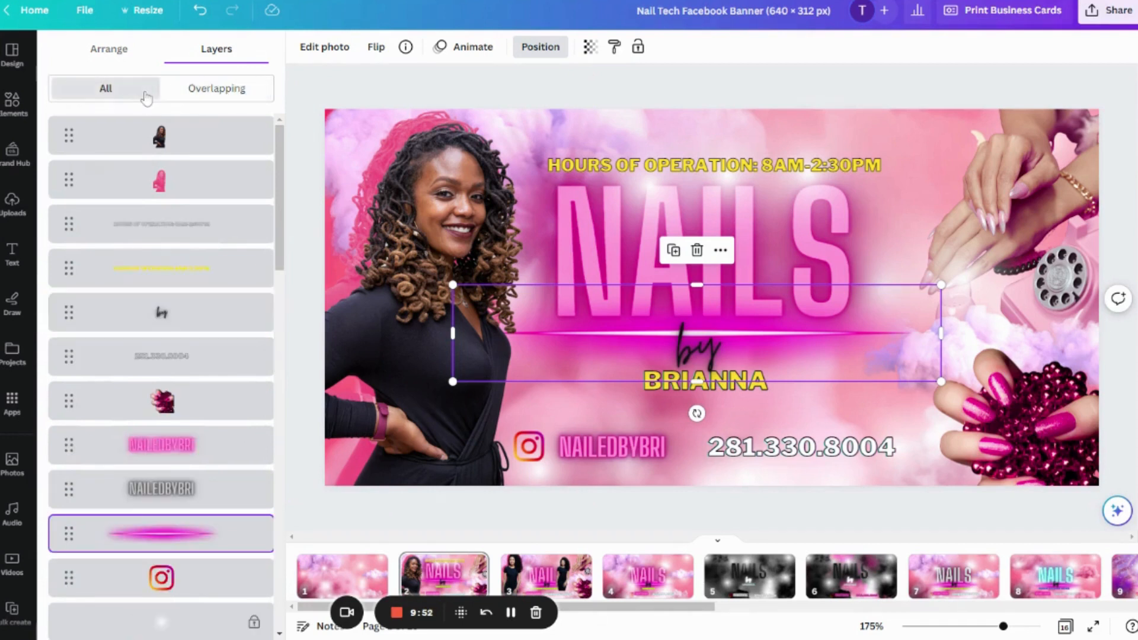
left_click(219, 95)
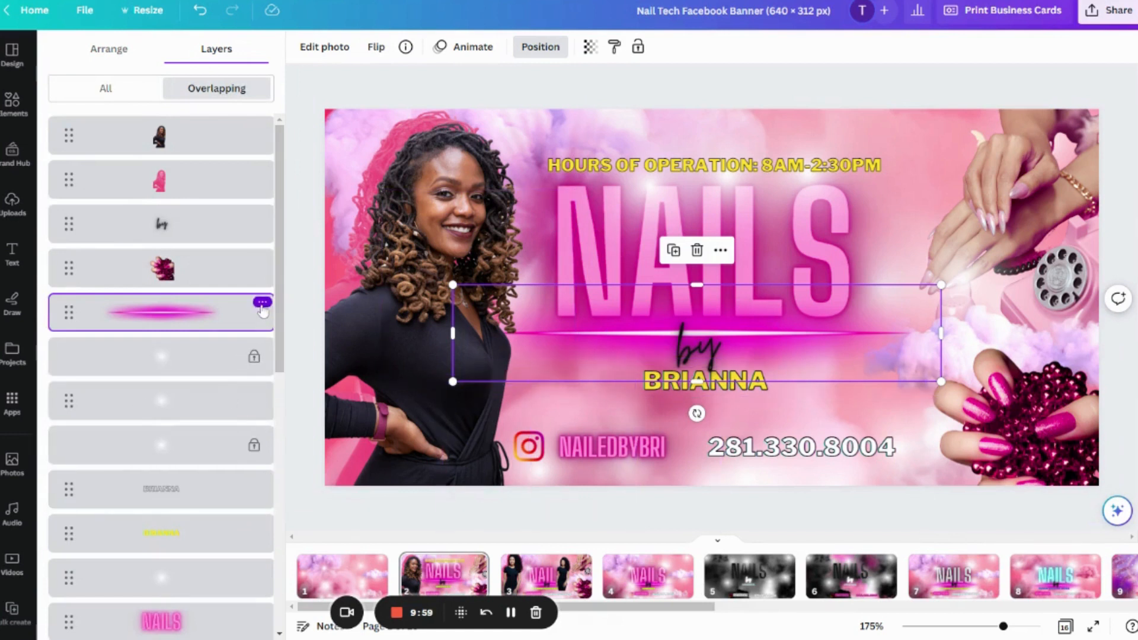
left_click(261, 303)
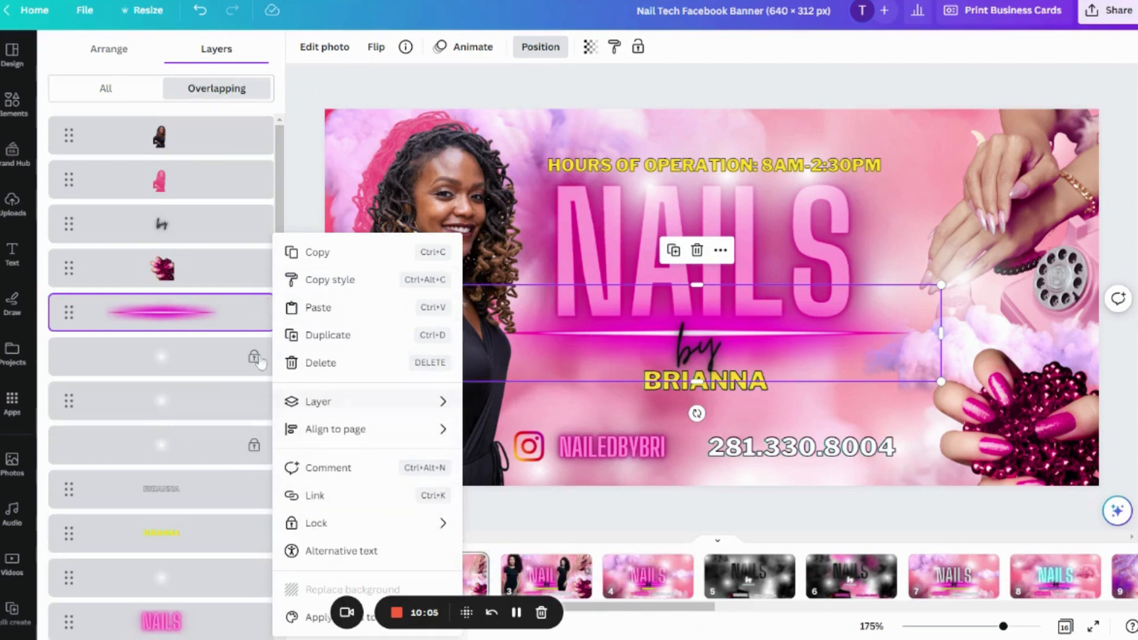
left_click(253, 328)
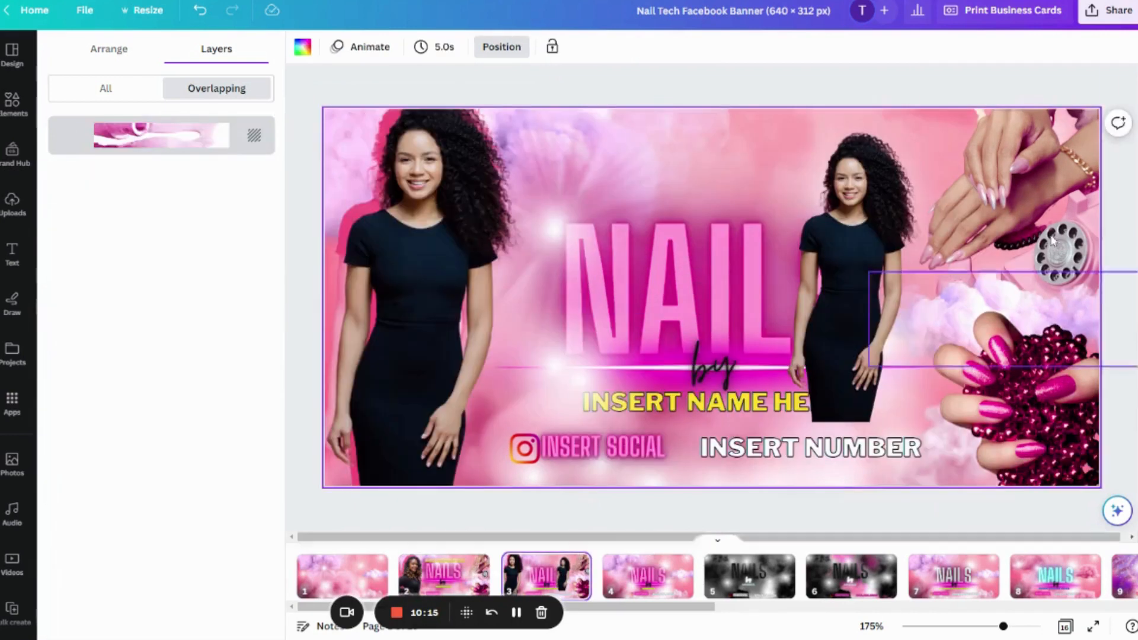
Delete the extra smaller woman photo covering the NAILS title on page 3 and return to page 2
left_click(836, 244)
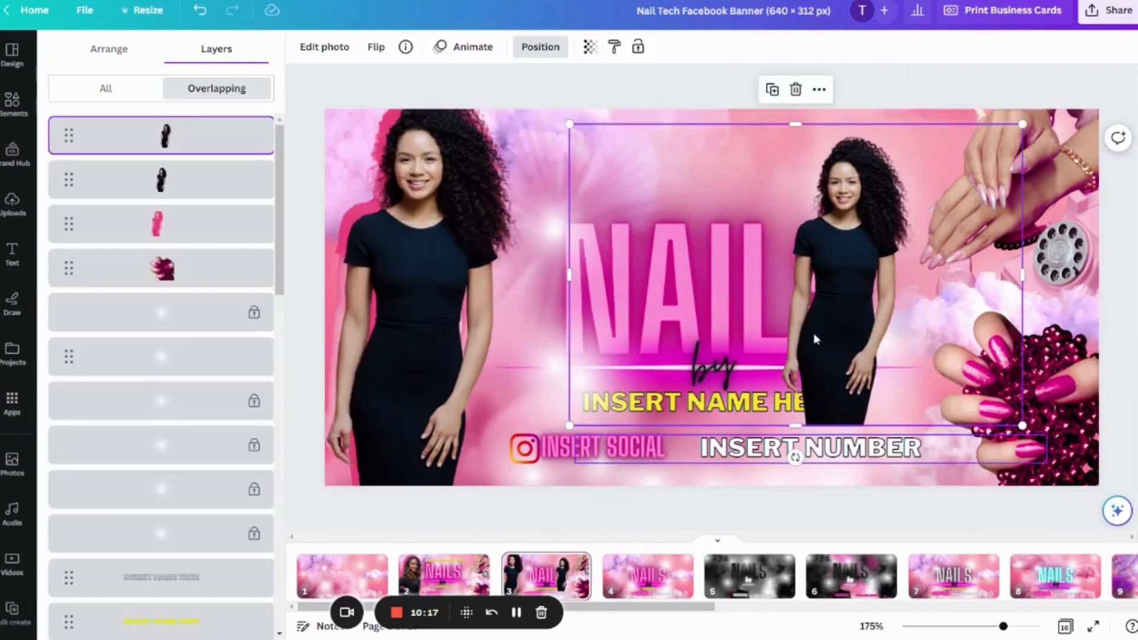
left_click(795, 89)
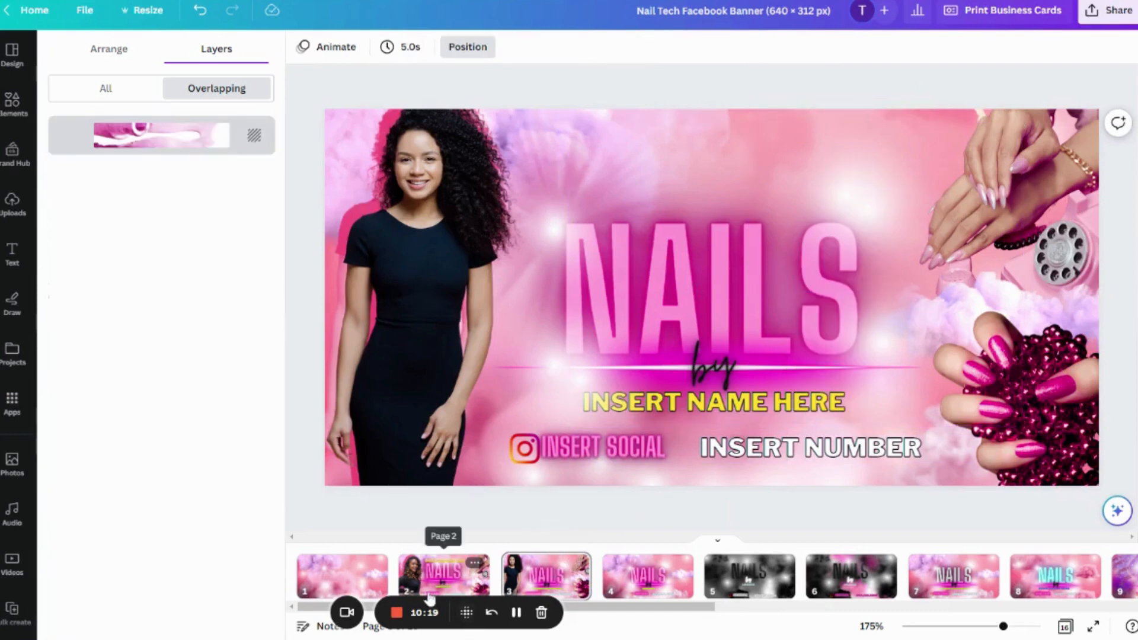
left_click(447, 586)
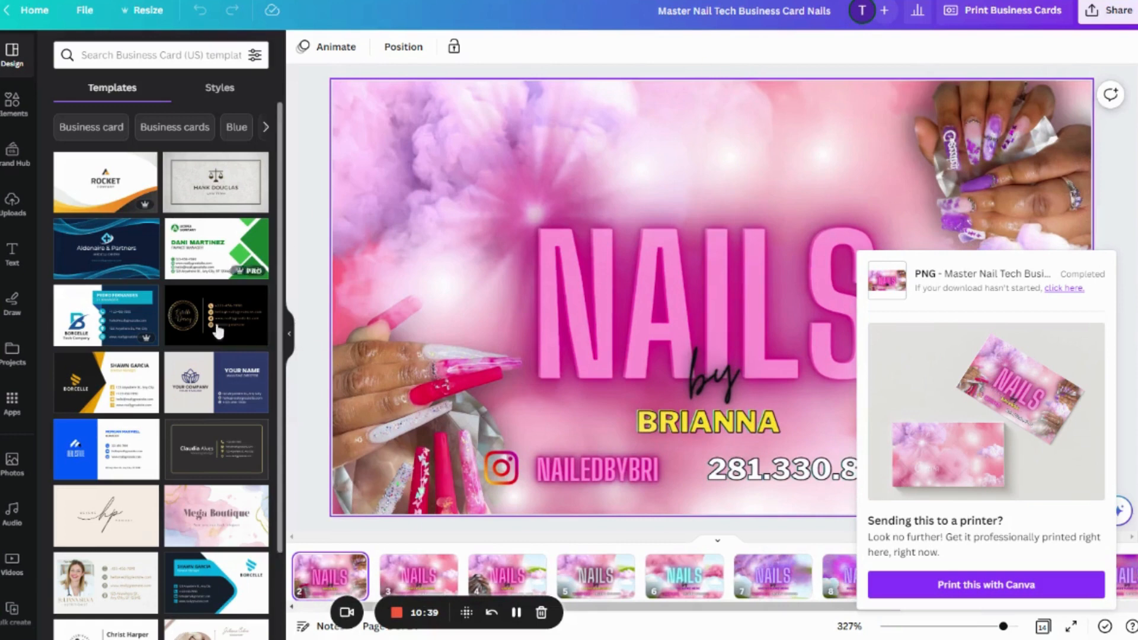
Look through pages 2 to 6 of the nail tech business card design and show all its pages in a grid
left_click(289, 334)
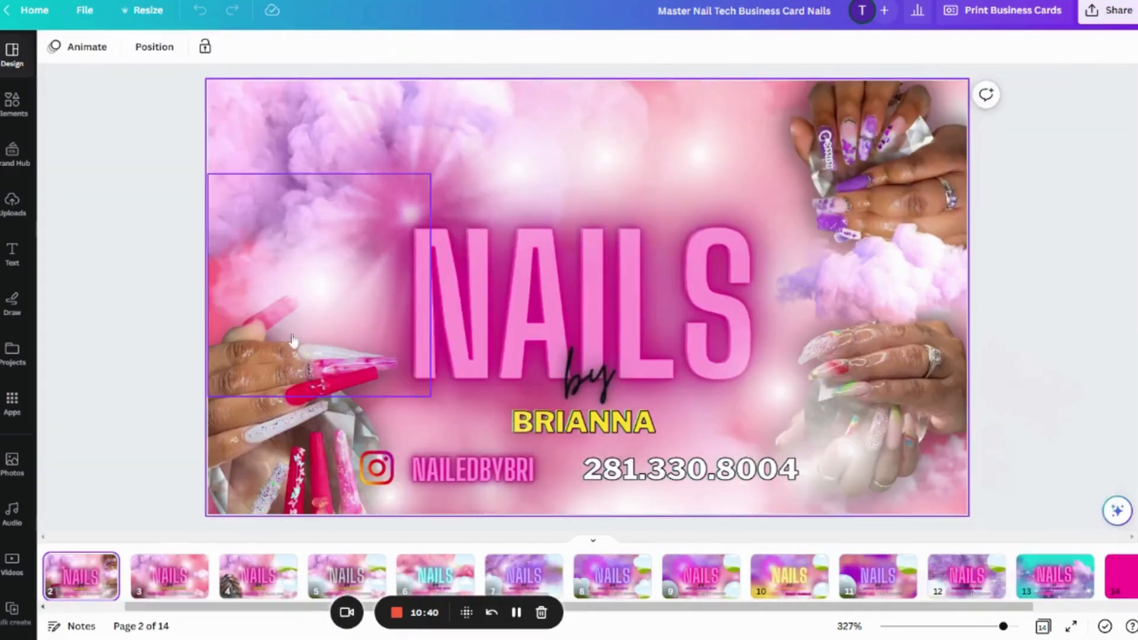
left_click(170, 570)
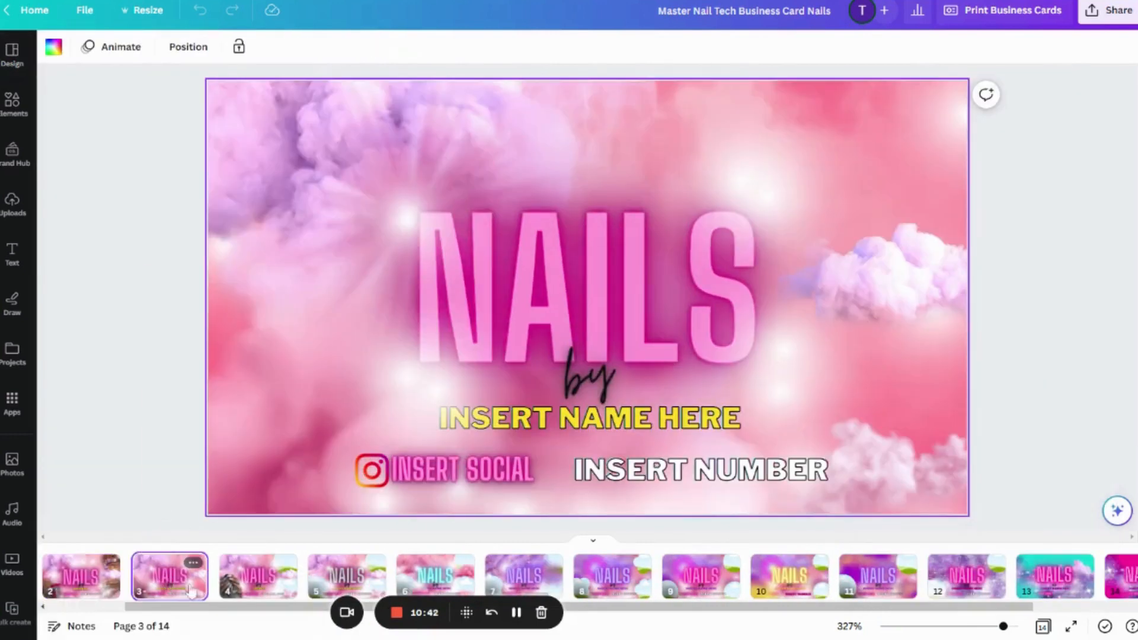
left_click(258, 584)
left_click(349, 580)
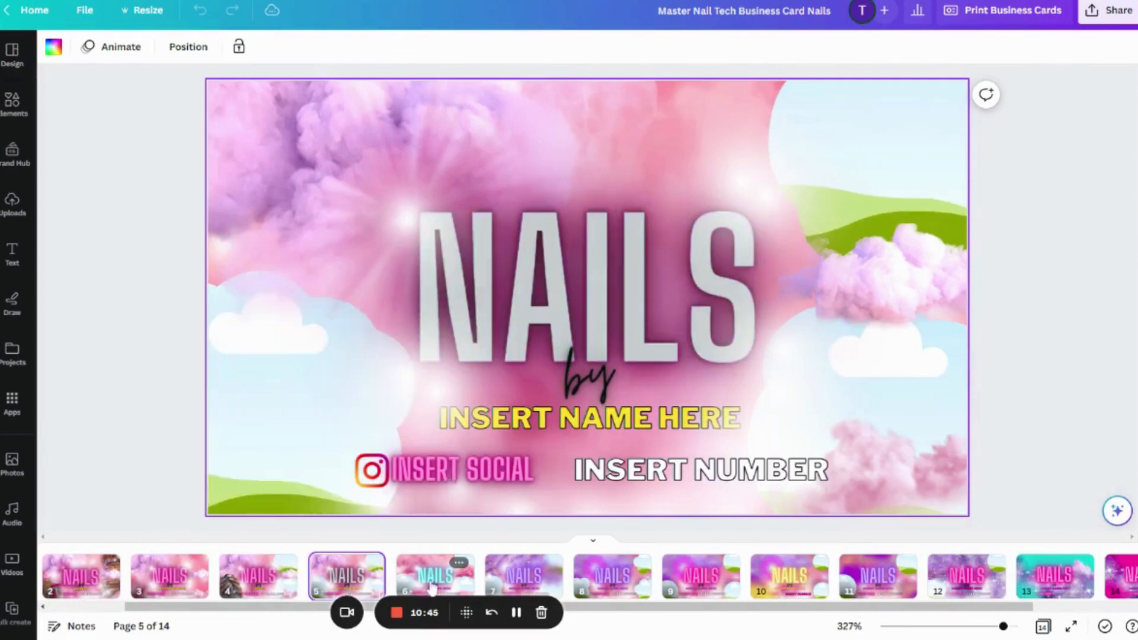
left_click(423, 593)
left_click(349, 581)
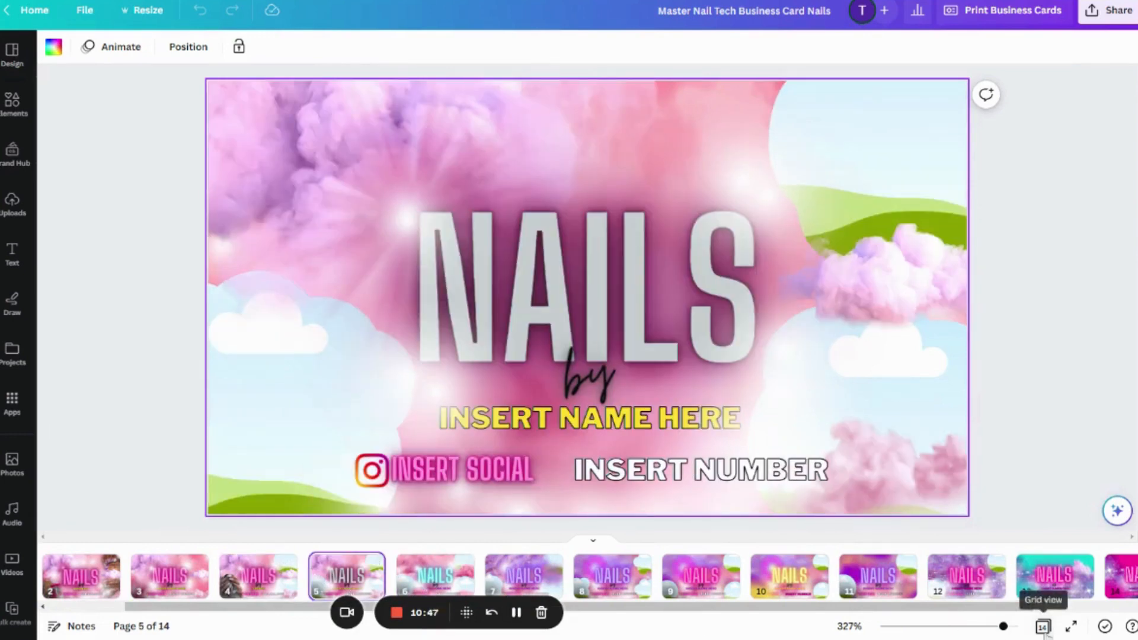
left_click(1042, 627)
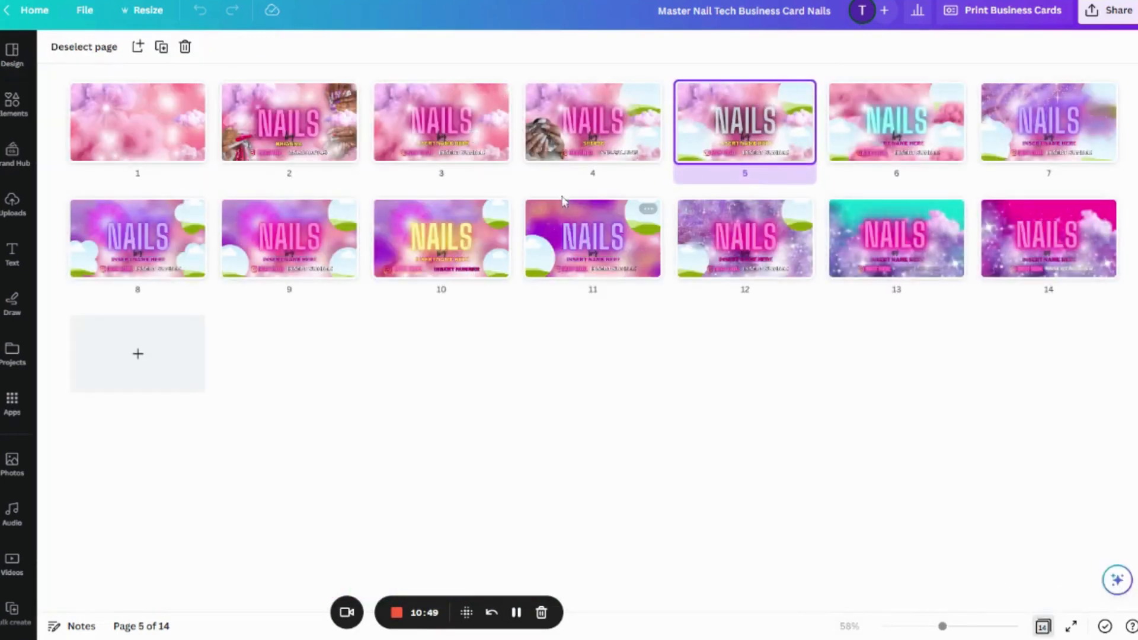